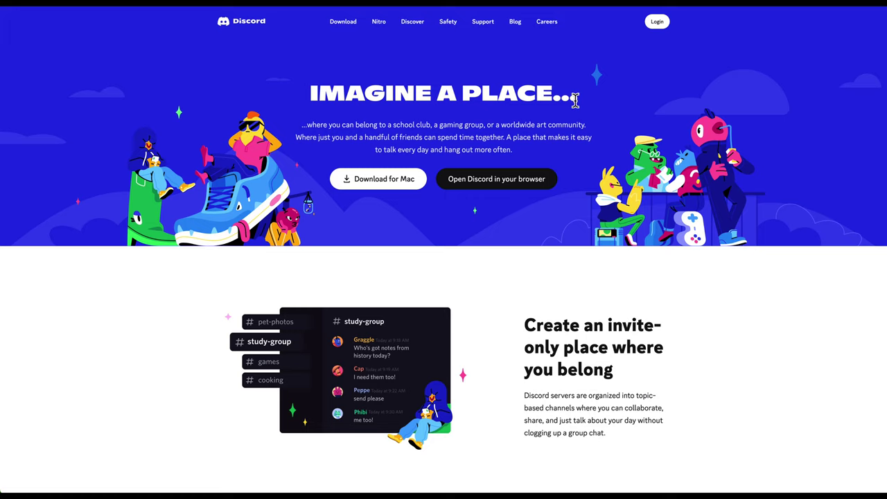
- Start a new Discord account in the browser and submit a chosen username
{"action": "left_click", "coordinate": [527, 181]}
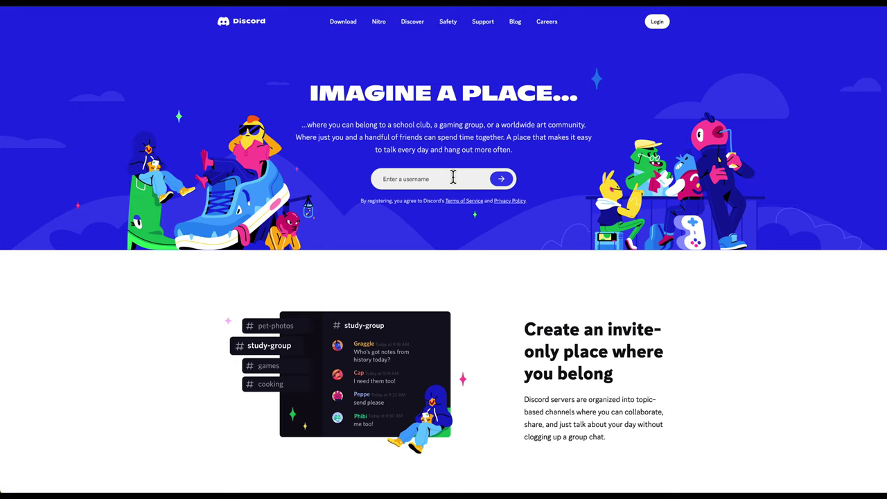
{"action": "type", "text": "Peaches88"}
{"action": "left_click", "coordinate": [502, 179]}
- Pass the hCaptcha check by picking the bowling-ball tiles
{"action": "left_click", "coordinate": [398, 183]}
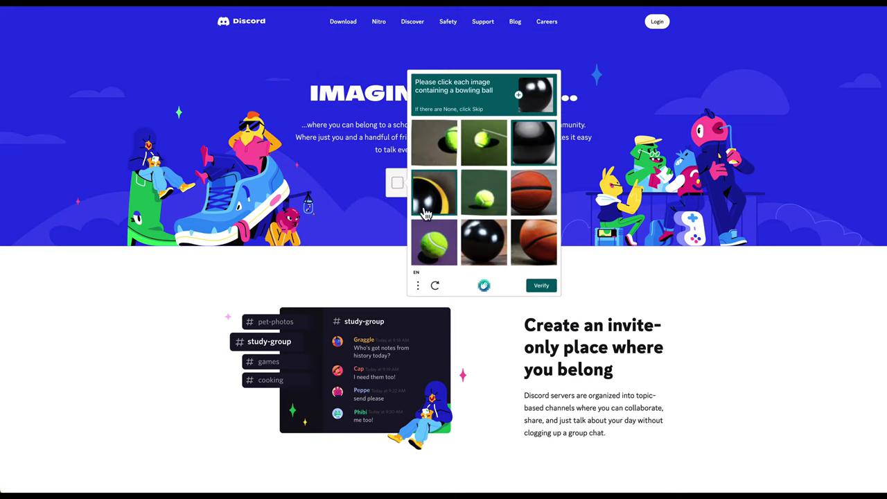
{"action": "left_click", "coordinate": [484, 242]}
{"action": "left_click", "coordinate": [541, 286]}
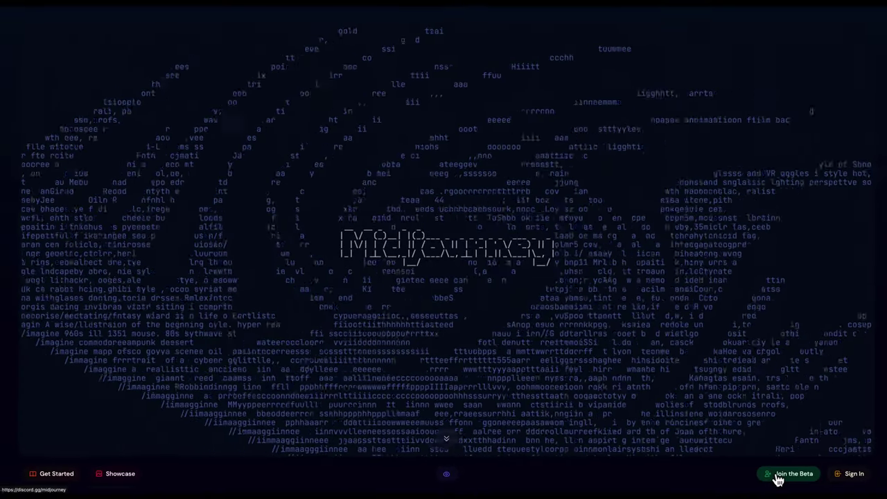
- Join the Midjourney beta and accept the Midjourney server invite
{"action": "left_click", "coordinate": [759, 478]}
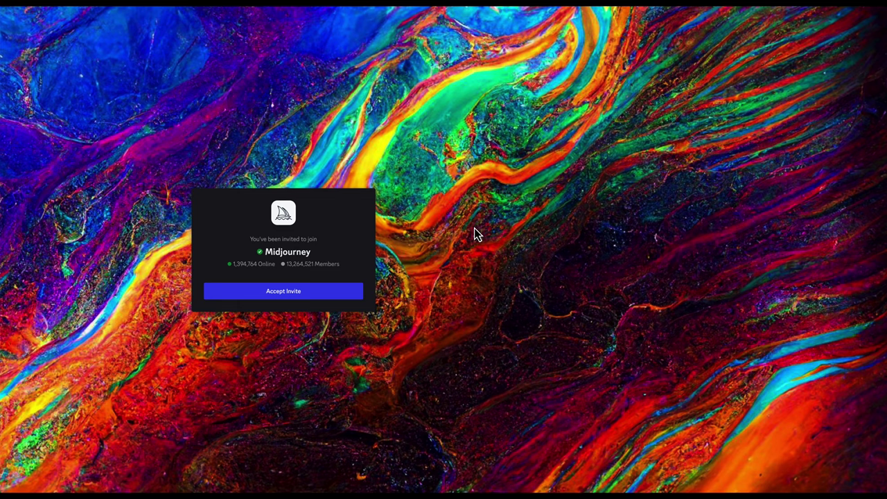
{"action": "left_click", "coordinate": [283, 291]}
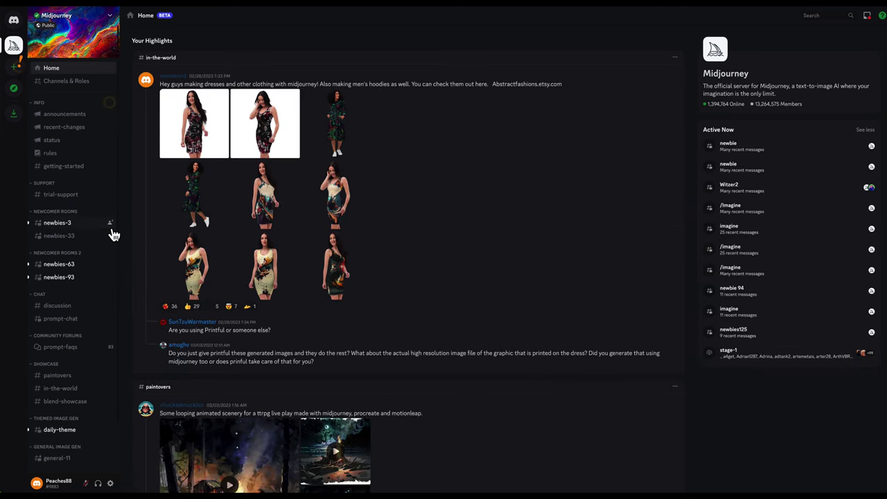
- Scroll the Home feed, then browse the Midjourney Bot generations in newbies-3
{"action": "mouse_move", "coordinate": [46, 31]}
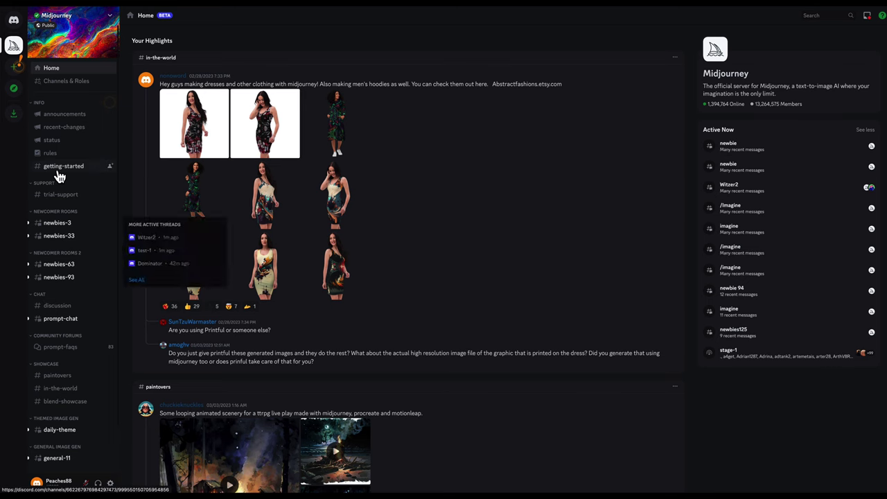
{"action": "scroll", "coordinate": [382, 280], "scroll_direction": "down", "scroll_amount": 5}
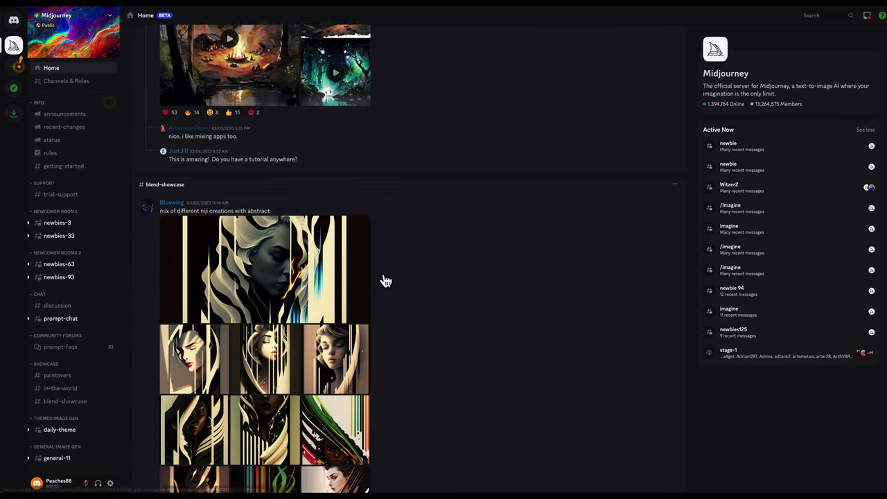
{"action": "scroll", "coordinate": [386, 280], "scroll_direction": "down", "scroll_amount": 4}
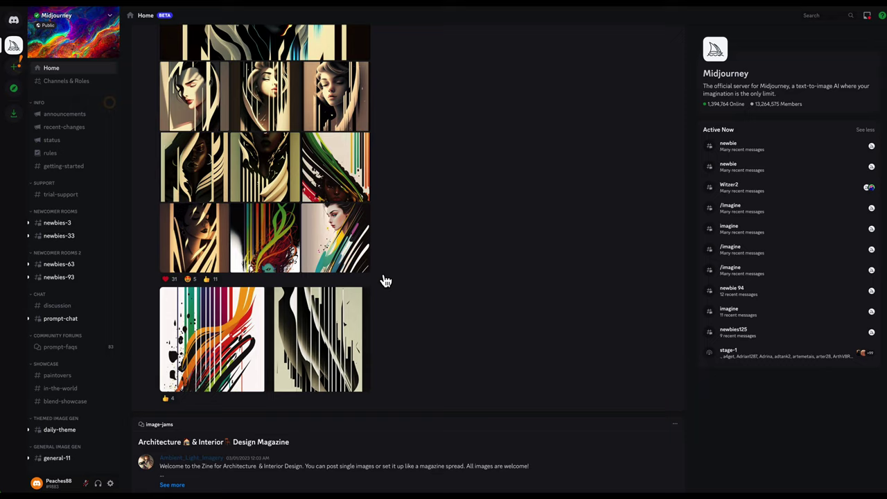
{"action": "scroll", "coordinate": [386, 280], "scroll_direction": "down", "scroll_amount": 15}
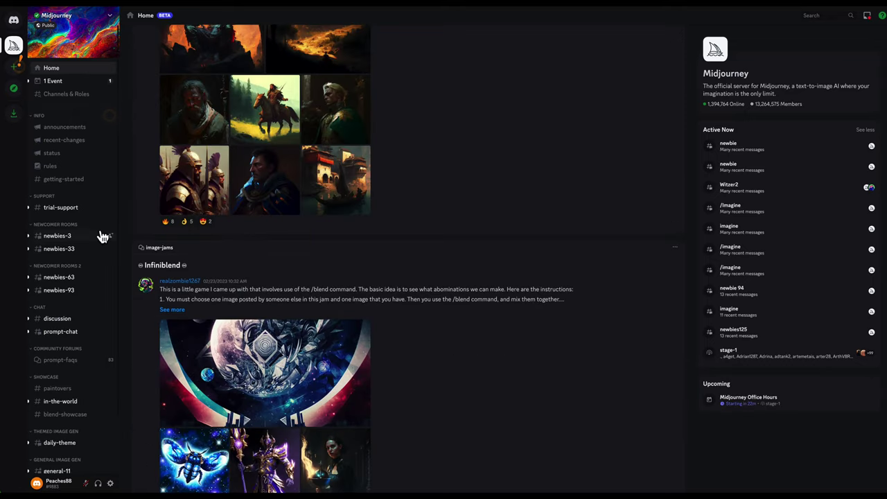
{"action": "left_click", "coordinate": [57, 241]}
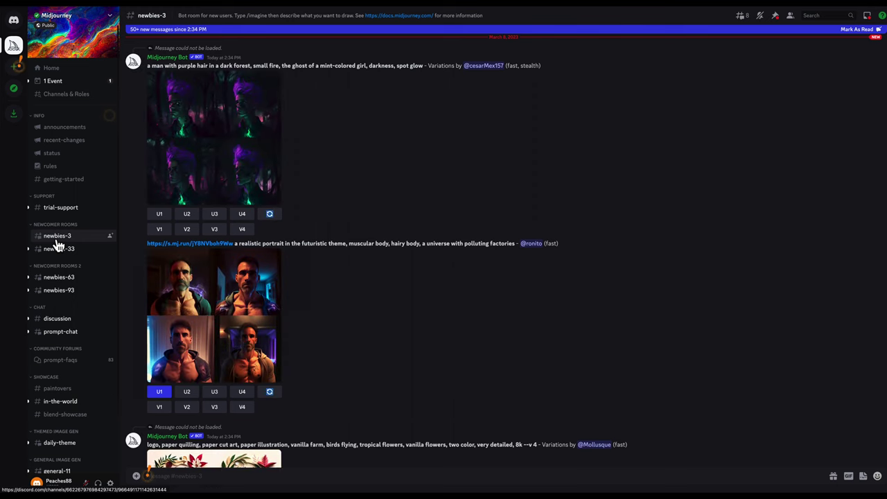
{"action": "scroll", "coordinate": [362, 280], "scroll_direction": "down", "scroll_amount": 10}
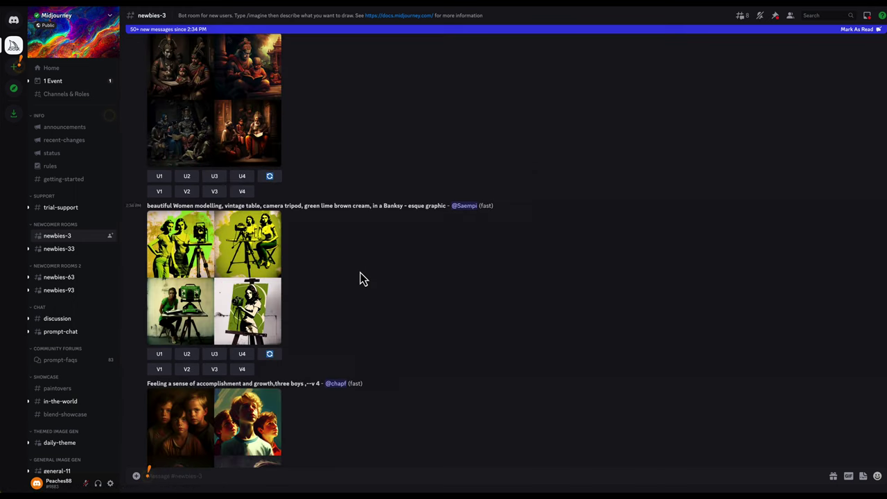
{"action": "scroll", "coordinate": [359, 278], "scroll_direction": "down", "scroll_amount": 5}
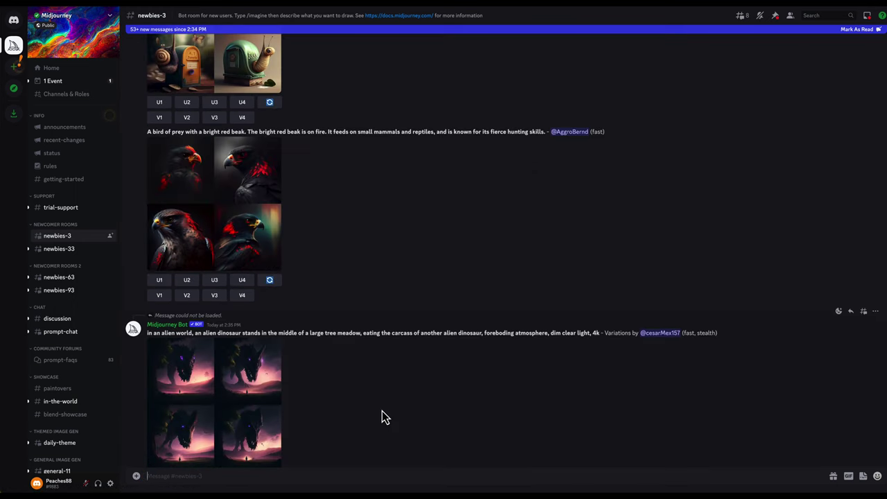
- Enter an /imagine prompt: 'kermit the frog, riding a dinosaur, in the style of vincent van gogh, hi res'
{"action": "type", "text": "/"}
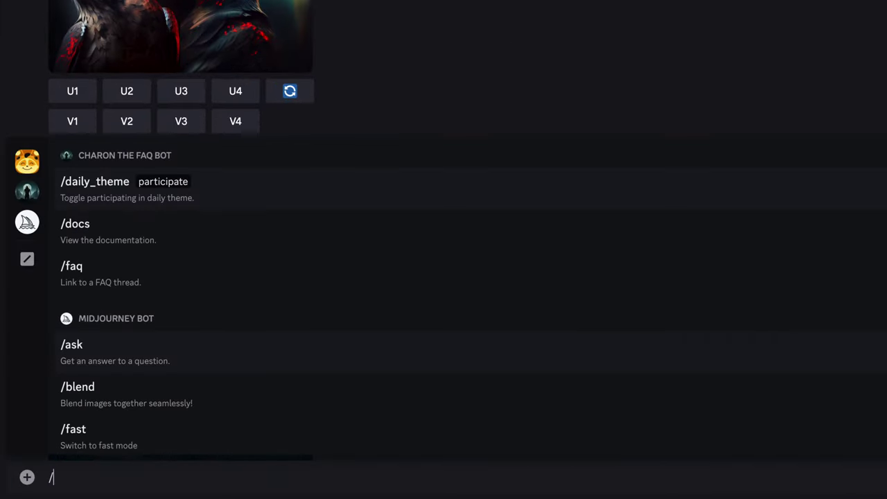
{"action": "type", "text": "imagine"}
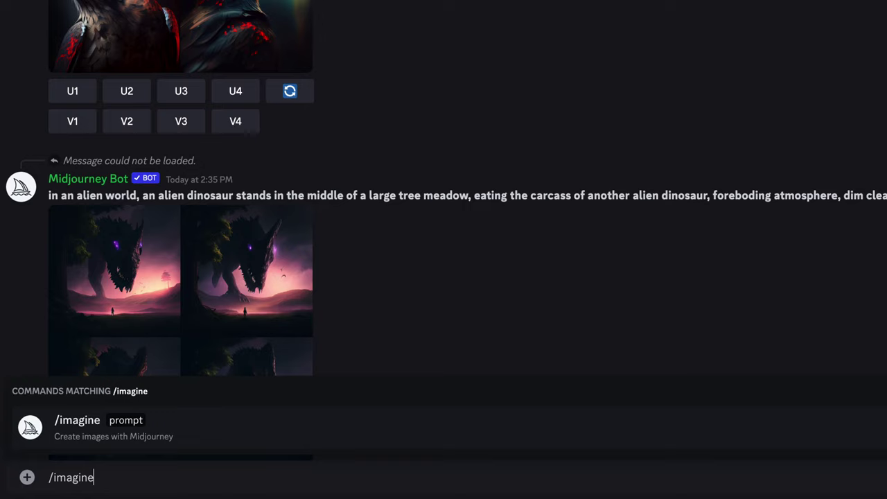
{"action": "key", "text": "Tab"}
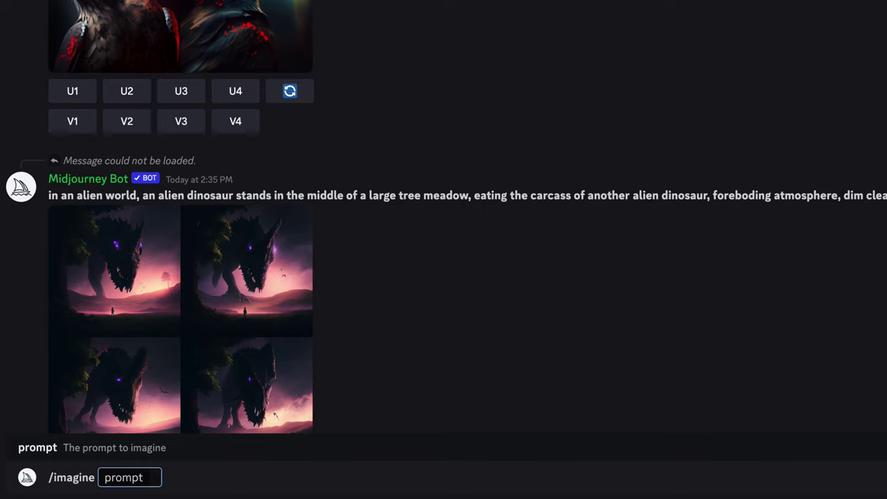
{"action": "type", "text": "kermit the "}
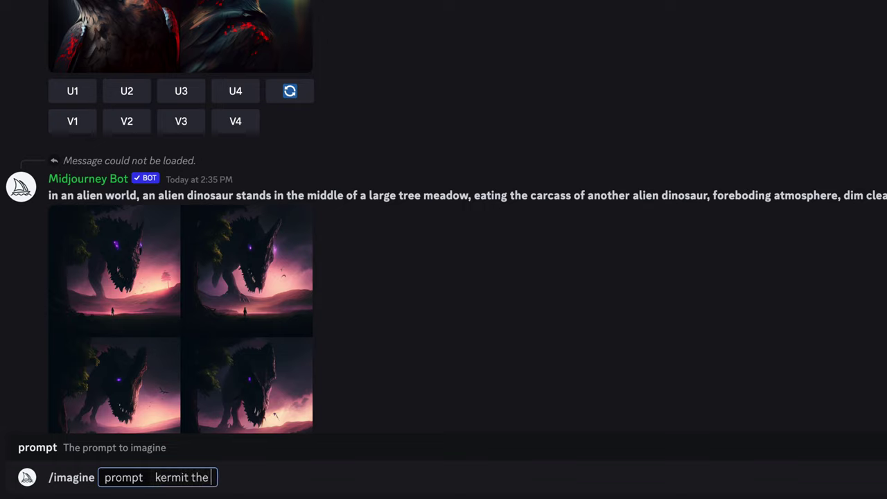
{"action": "type", "text": "frog, r"}
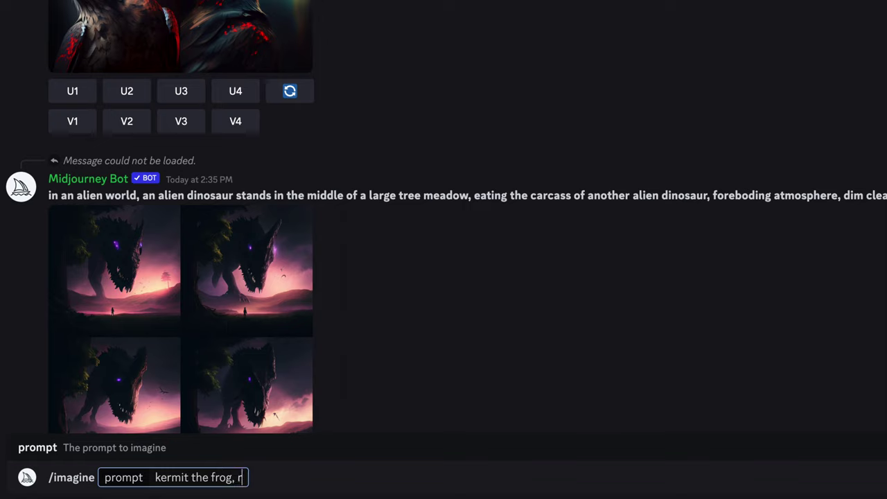
{"action": "type", "text": "iding a dnin"}
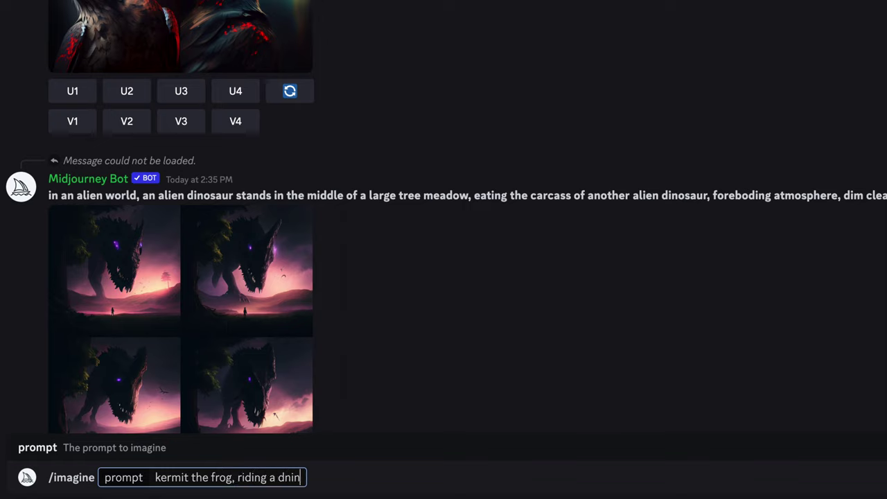
{"action": "type", "text": "inosaur"}
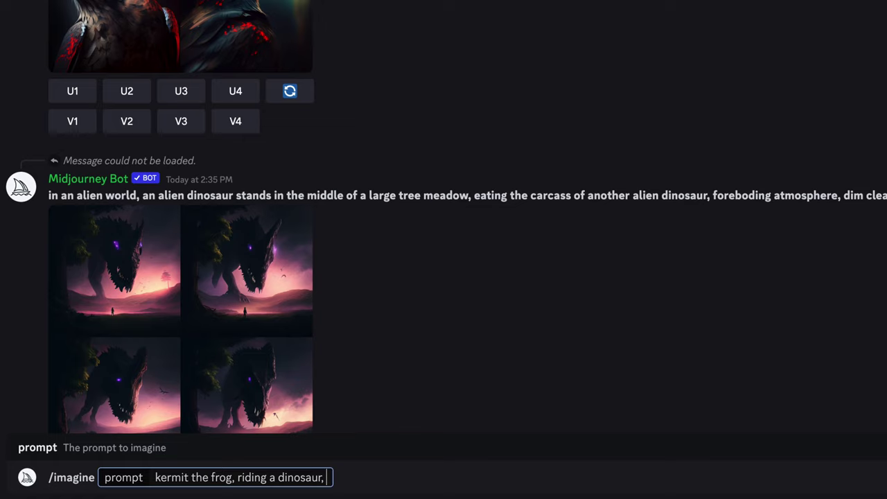
{"action": "type", "text": ", in the"}
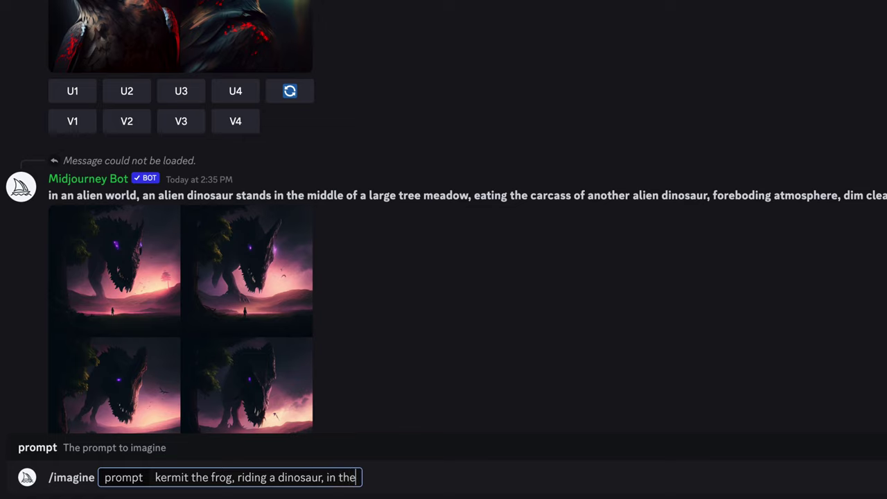
{"action": "type", "text": " style of vince"}
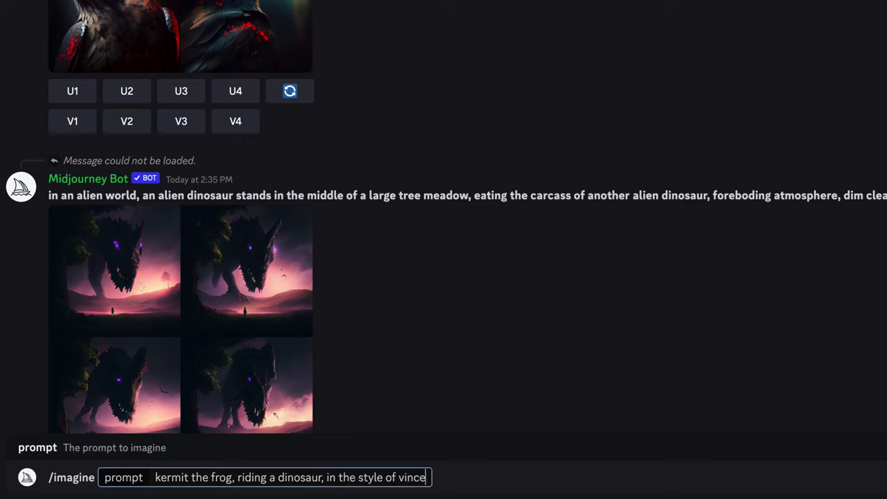
{"action": "type", "text": "nt van gogh"}
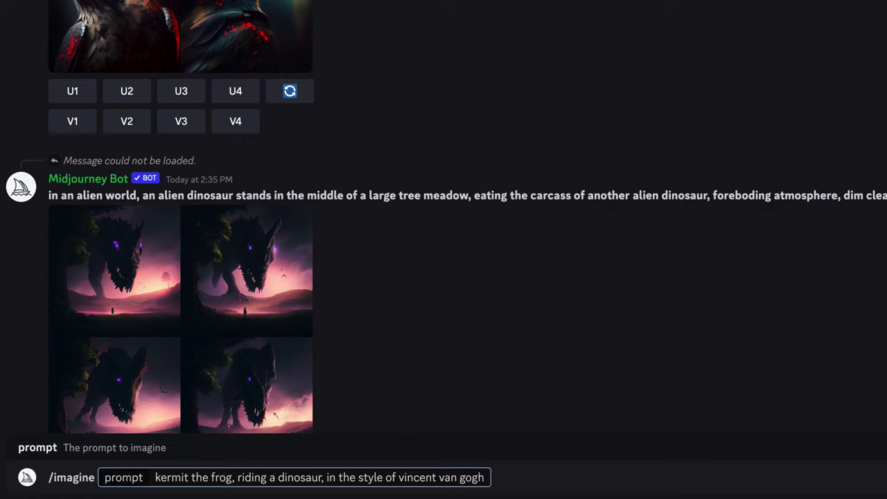
{"action": "type", "text": ", hi res"}
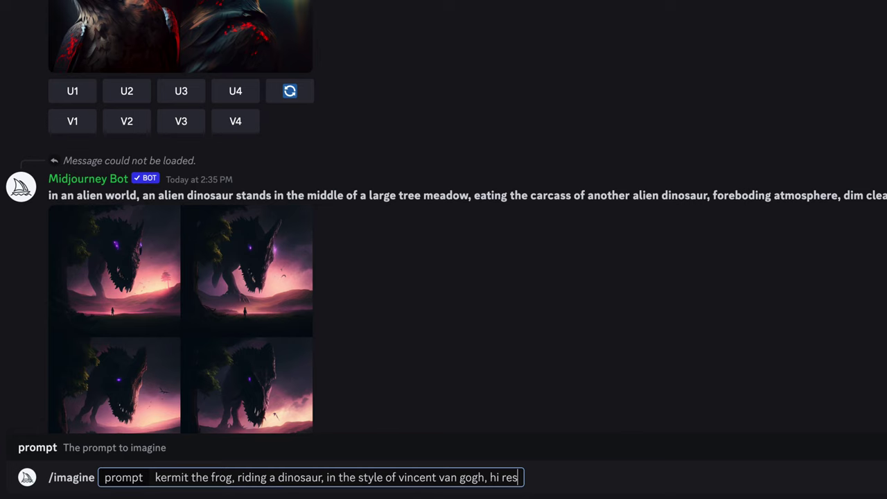
- Send the Kermit prompt and accept Midjourney's terms of service
{"action": "key", "text": "Return"}
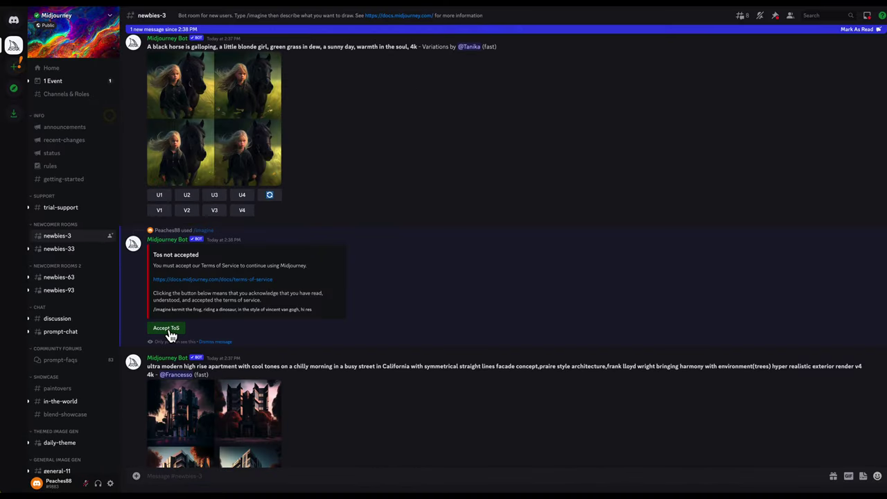
{"action": "left_click", "coordinate": [166, 329]}
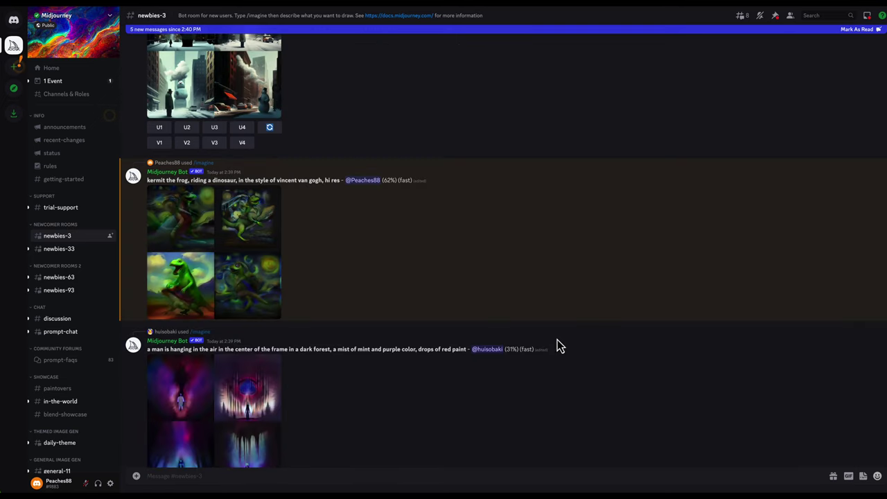
{"action": "scroll", "coordinate": [402, 288], "scroll_direction": "up", "scroll_amount": 1}
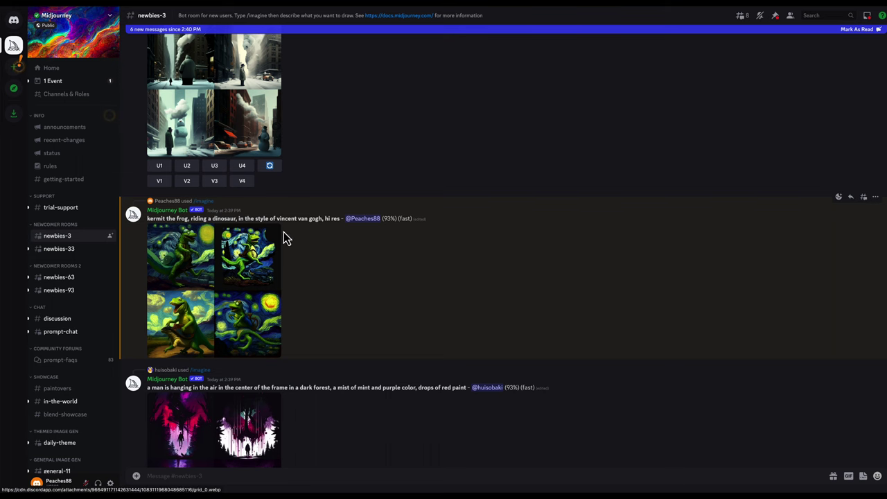
- Inspect the Kermit result grid at full size, then request V2 variations
{"action": "left_click", "coordinate": [236, 251]}
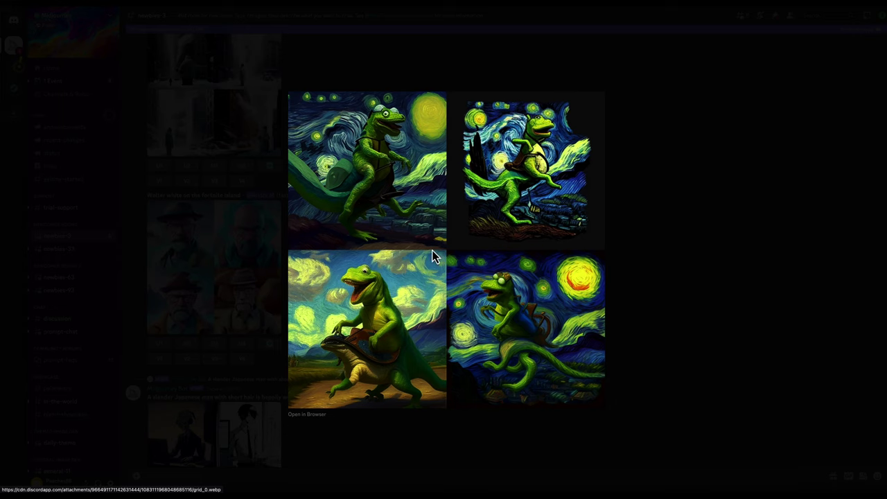
{"action": "key", "text": "Escape"}
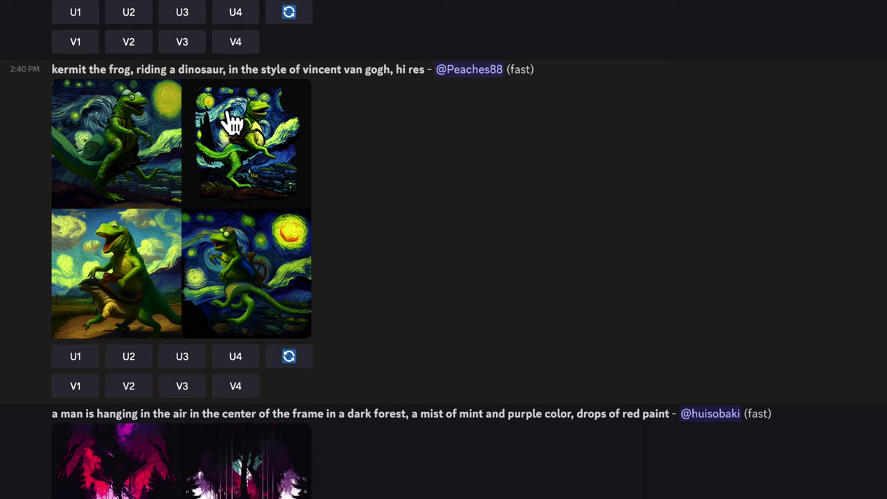
{"action": "left_click", "coordinate": [130, 386]}
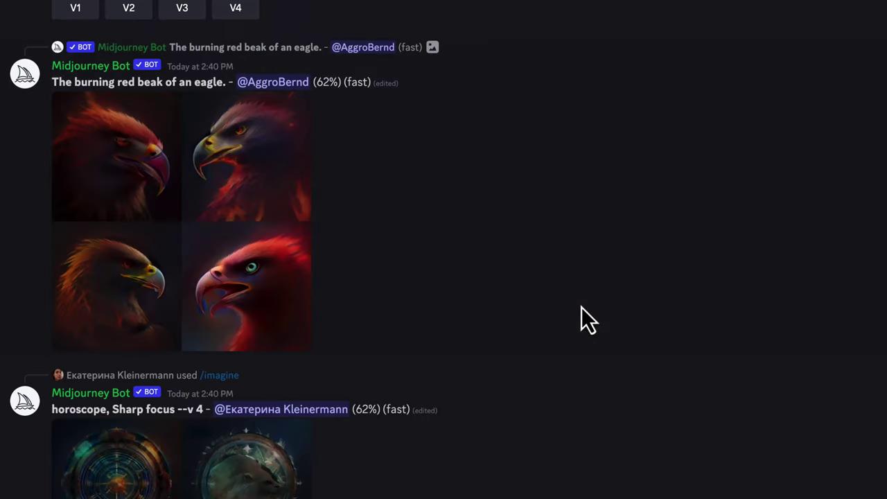
{"action": "scroll", "coordinate": [582, 307], "scroll_direction": "down", "scroll_amount": 15}
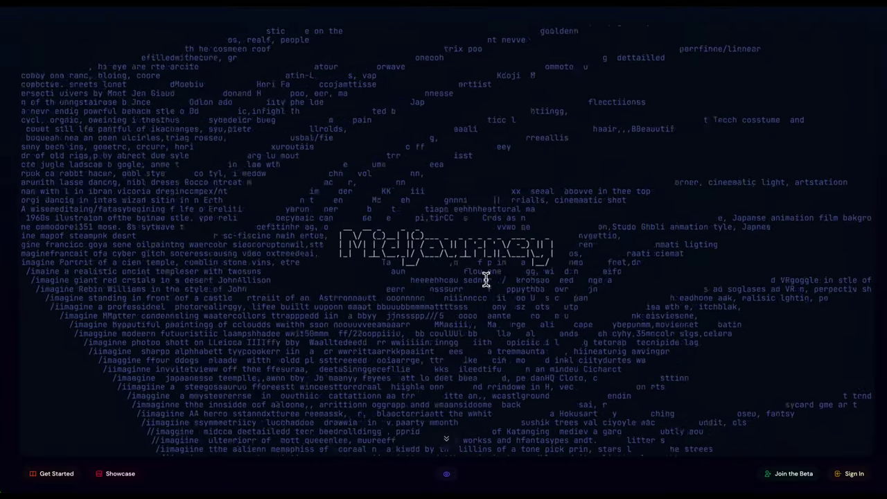
- Sign in to midjourney.com and authorize it to use the Discord account
{"action": "left_click", "coordinate": [851, 475]}
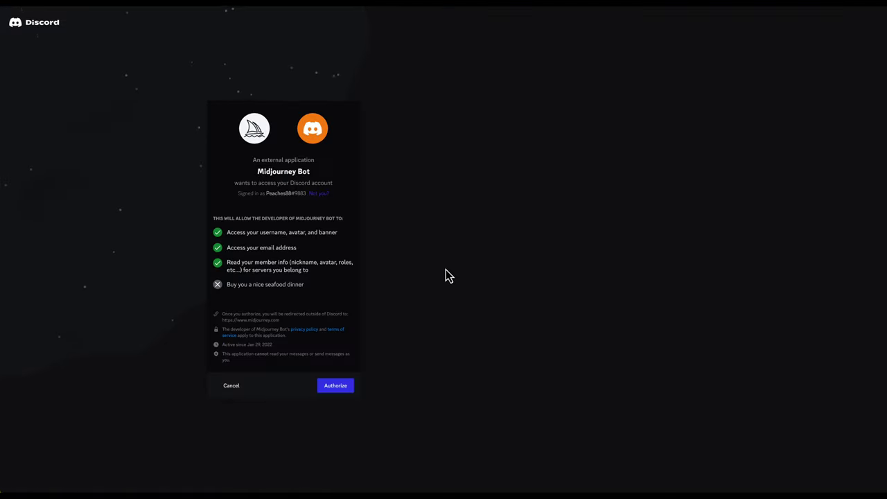
{"action": "left_click", "coordinate": [337, 390]}
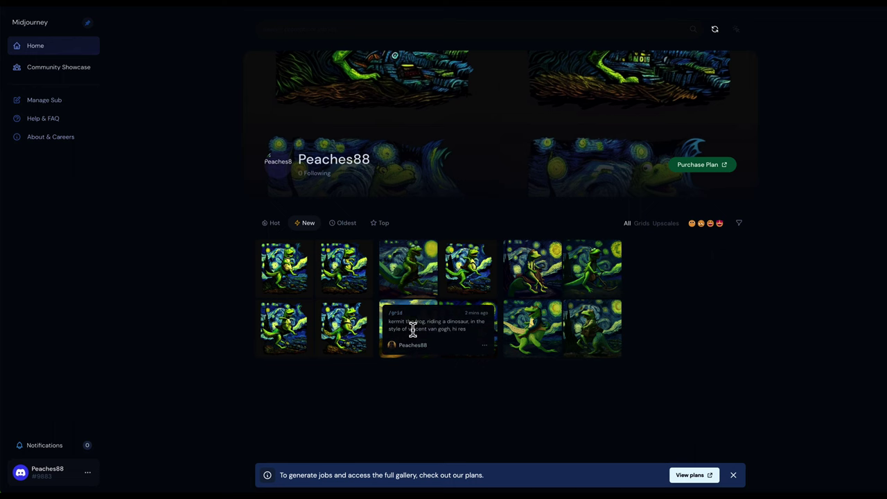
- View the Kermit image sets full size, stepping forward and back between them
{"action": "left_click", "coordinate": [461, 285]}
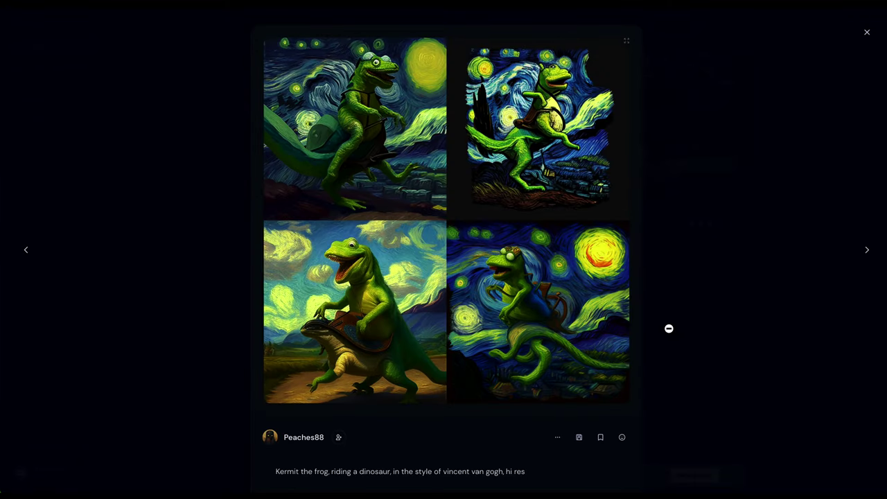
{"action": "left_click", "coordinate": [867, 252]}
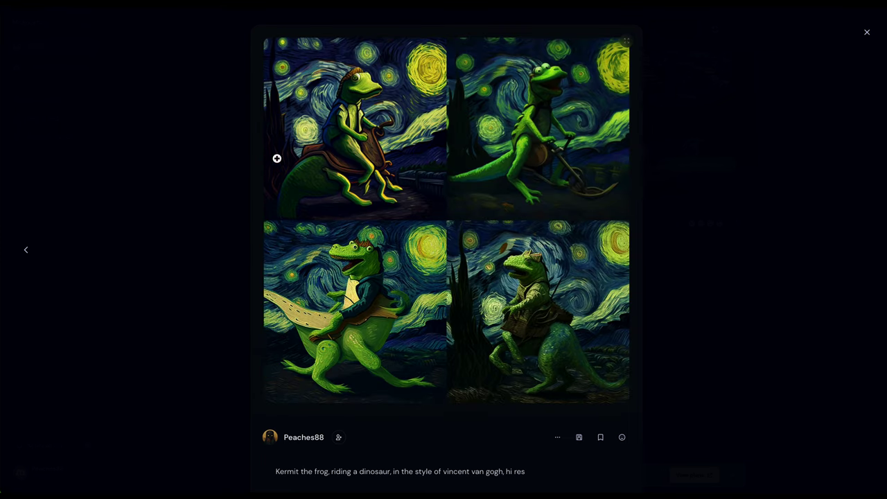
{"action": "left_click", "coordinate": [26, 253]}
{"action": "left_click", "coordinate": [25, 253]}
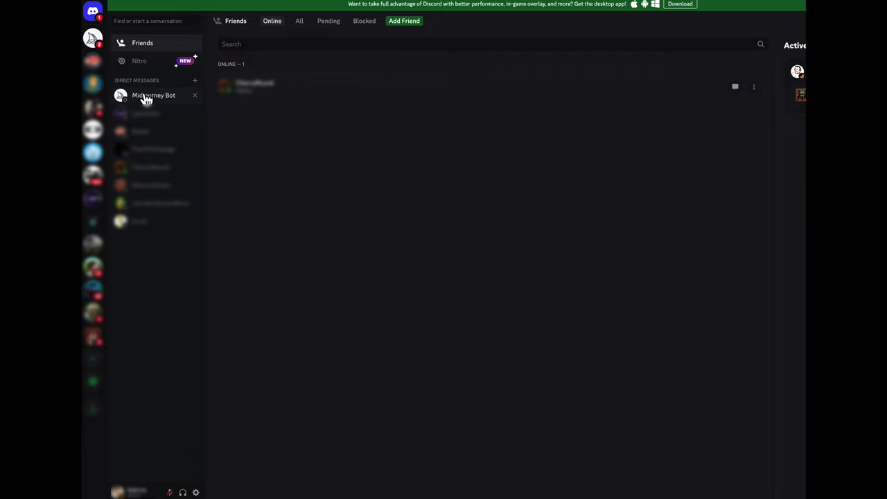
- Open the Midjourney Bot DM and highlight the prompt 'front on, holding flashlight, standing'
{"action": "left_click", "coordinate": [146, 100]}
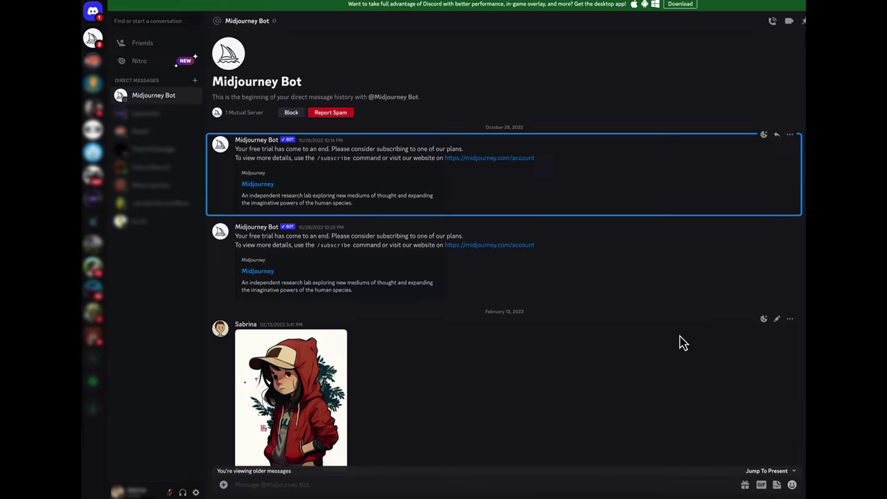
{"action": "scroll", "coordinate": [596, 277], "scroll_direction": "down", "scroll_amount": 5}
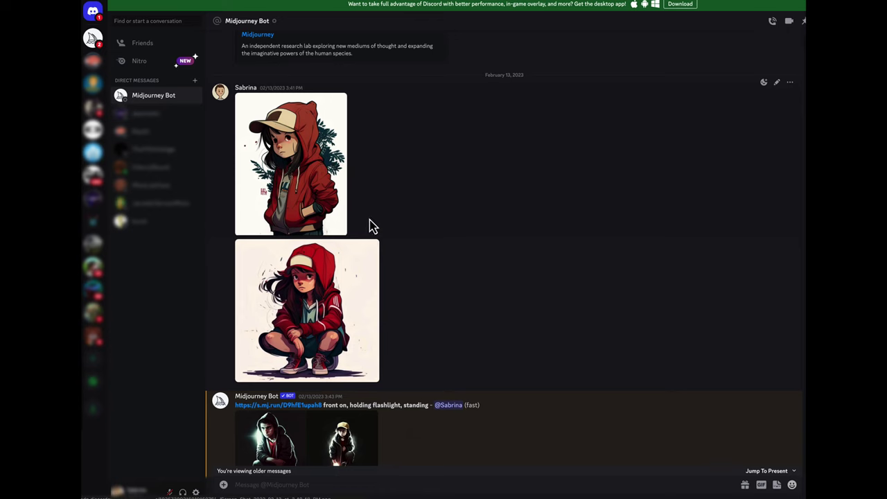
{"action": "scroll", "coordinate": [491, 264], "scroll_direction": "down", "scroll_amount": 3}
{"action": "scroll", "coordinate": [525, 233], "scroll_direction": "down", "scroll_amount": 4}
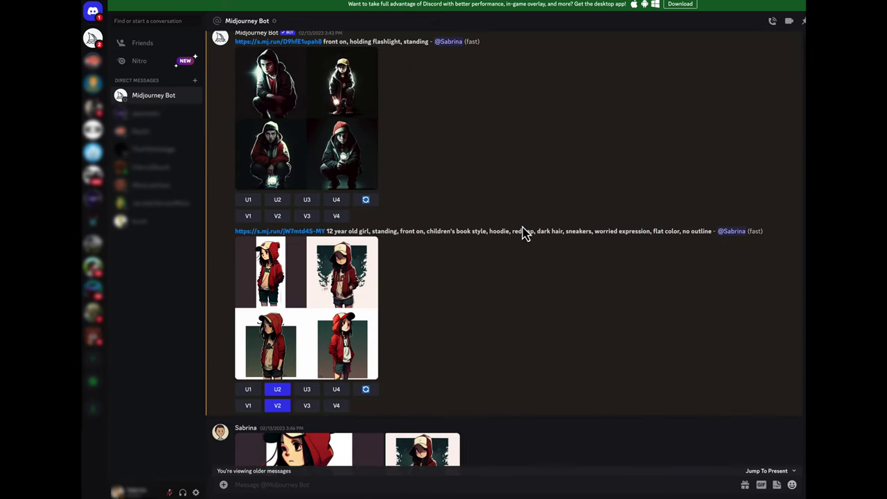
{"action": "scroll", "coordinate": [423, 182], "scroll_direction": "up", "scroll_amount": 1}
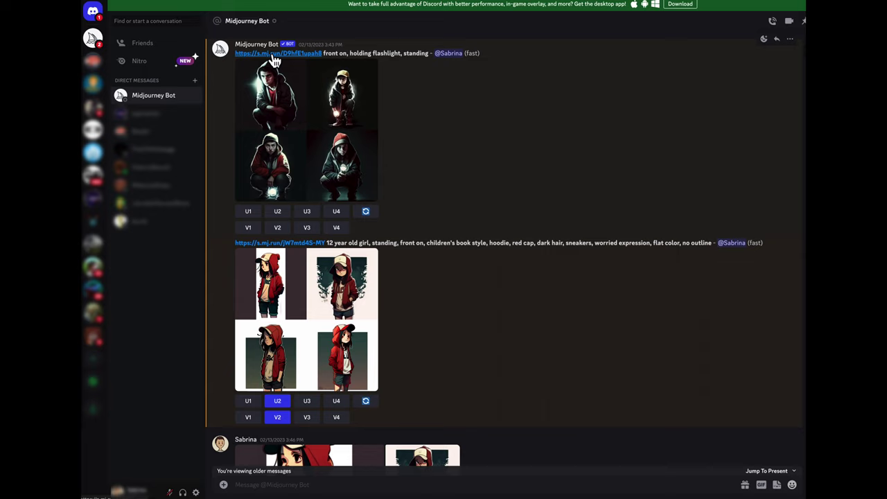
{"action": "left_click_drag", "start_coordinate": [323, 54], "coordinate": [430, 55]}
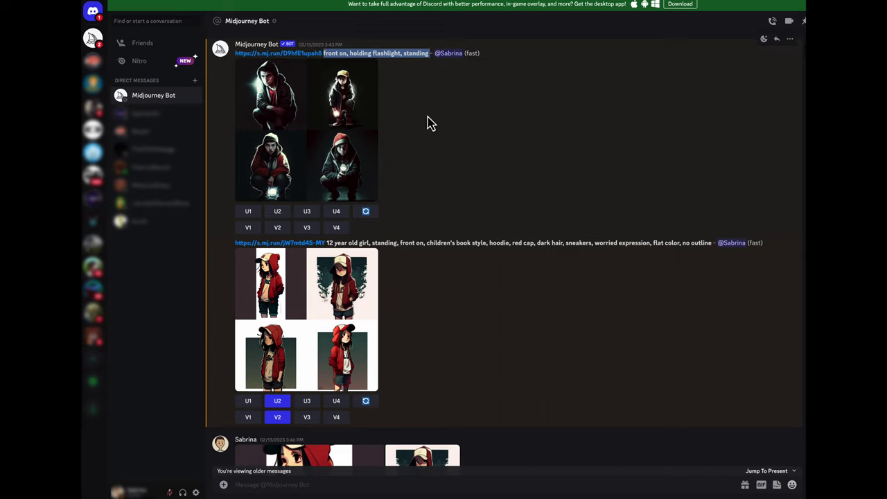
- Scroll on and highlight the prompt phrases 'full body portrait', 'full body' and 'standing head to toe'
{"action": "scroll", "coordinate": [461, 128], "scroll_direction": "down", "scroll_amount": 2}
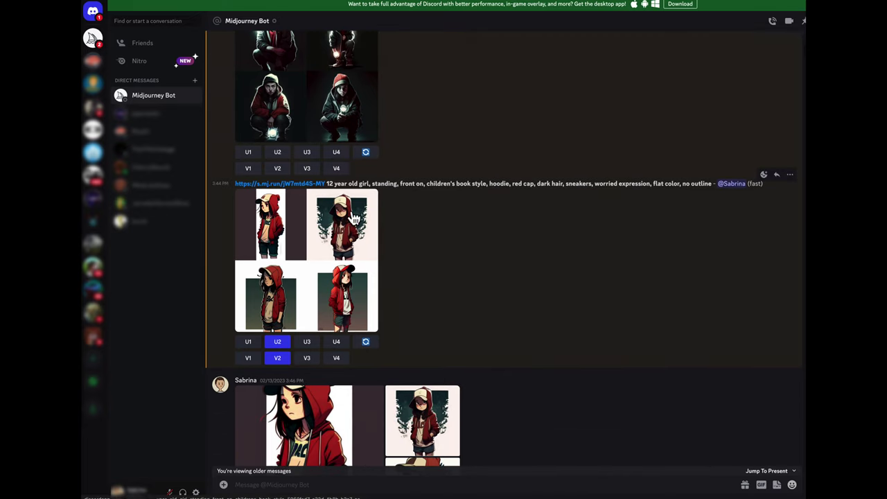
{"action": "scroll", "coordinate": [565, 269], "scroll_direction": "down", "scroll_amount": 5}
{"action": "scroll", "coordinate": [564, 268], "scroll_direction": "down", "scroll_amount": 3}
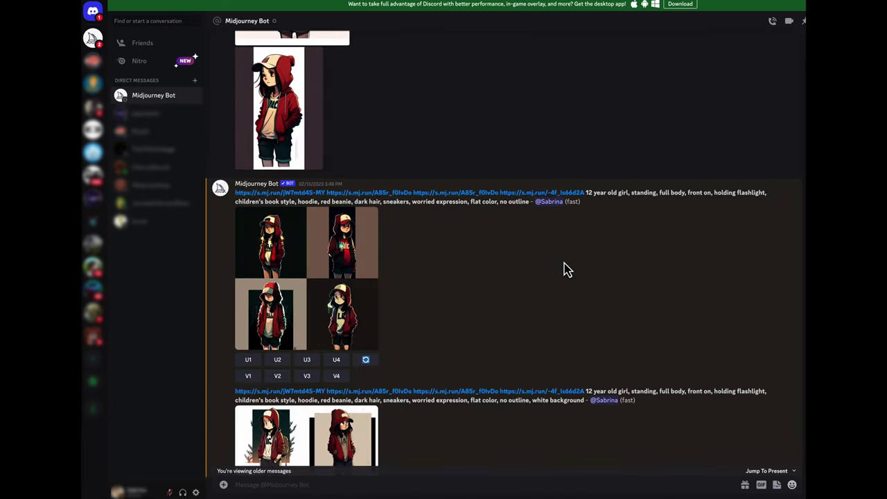
{"action": "left_click_drag", "start_coordinate": [586, 193], "coordinate": [528, 201]}
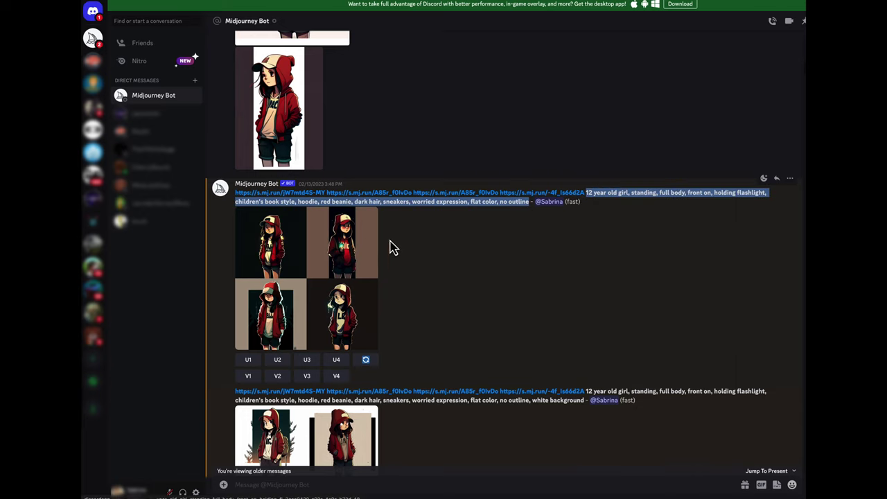
{"action": "scroll", "coordinate": [505, 240], "scroll_direction": "down", "scroll_amount": 5}
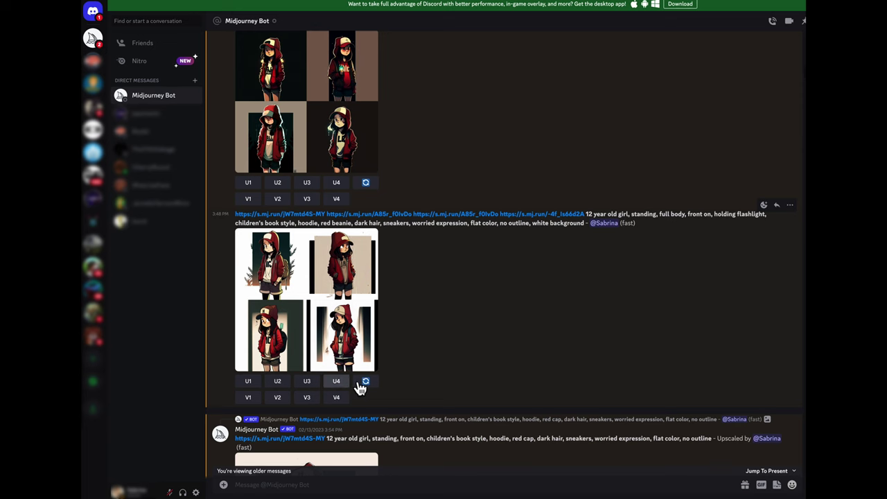
{"action": "scroll", "coordinate": [471, 359], "scroll_direction": "down", "scroll_amount": 10}
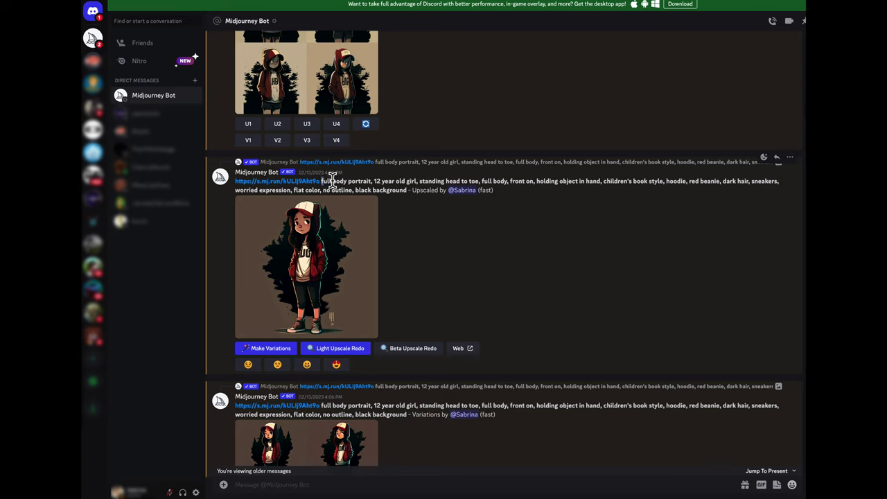
{"action": "left_click_drag", "start_coordinate": [323, 181], "coordinate": [373, 181]}
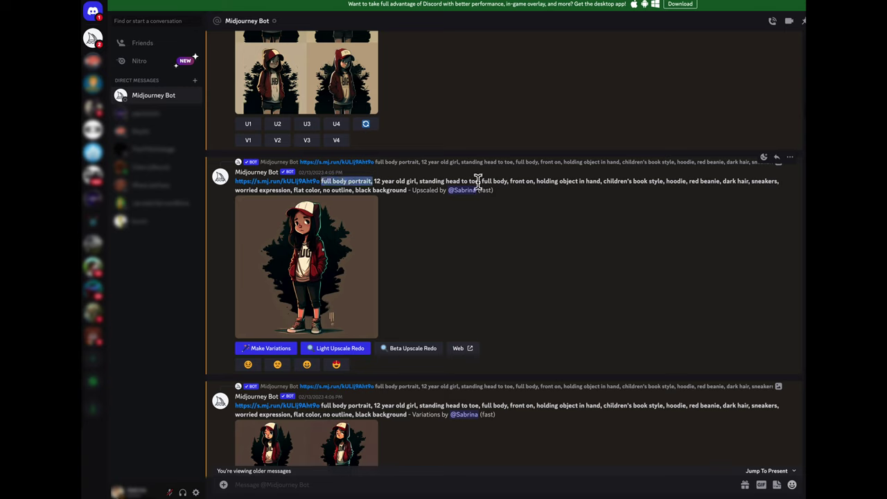
{"action": "left_click_drag", "start_coordinate": [480, 181], "coordinate": [504, 181]}
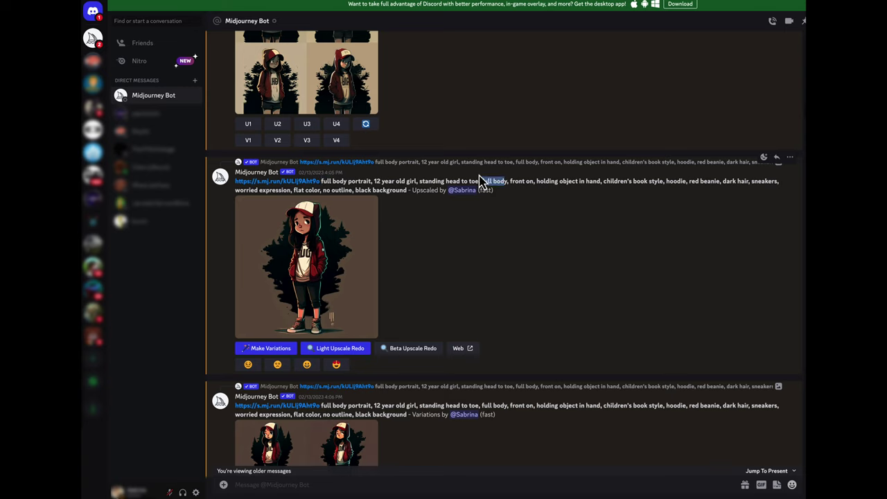
{"action": "left_click_drag", "start_coordinate": [419, 181], "coordinate": [477, 179]}
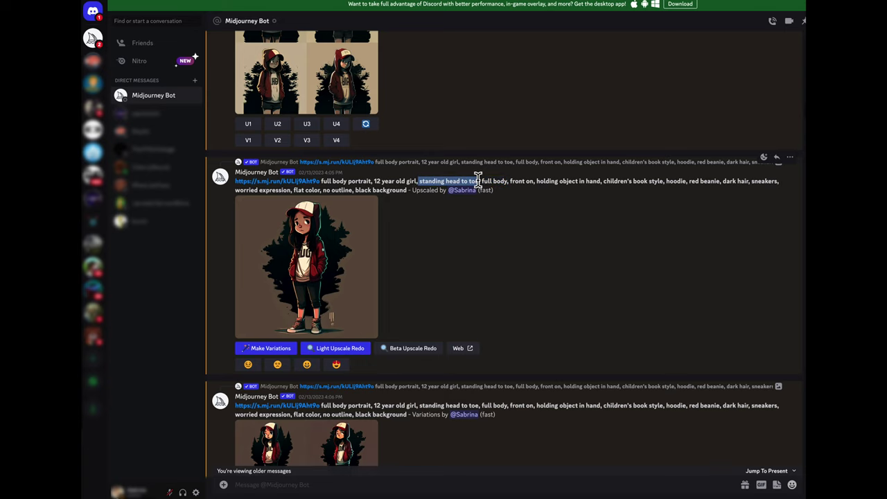
{"action": "left_click_drag", "start_coordinate": [477, 180], "coordinate": [481, 181]}
- Scroll down through later generations to the cyberpunk character-sheet results
{"action": "scroll", "coordinate": [481, 188], "scroll_direction": "down", "scroll_amount": 5}
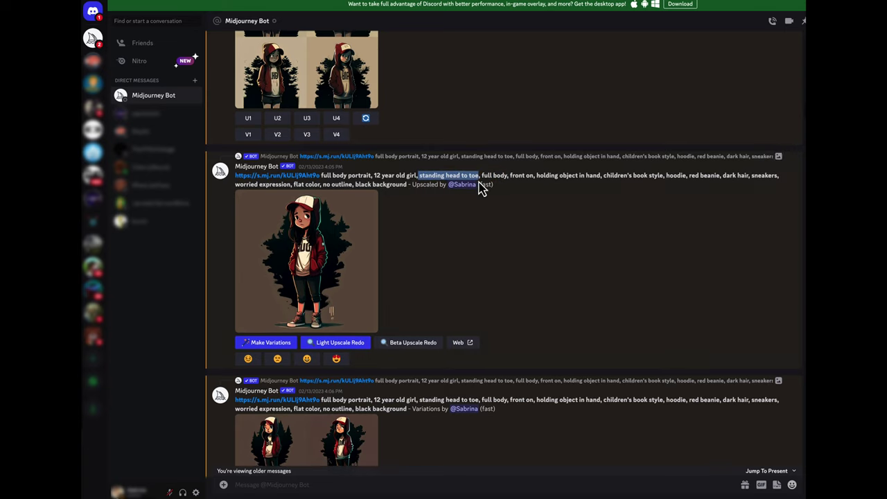
{"action": "scroll", "coordinate": [495, 233], "scroll_direction": "down", "scroll_amount": 3}
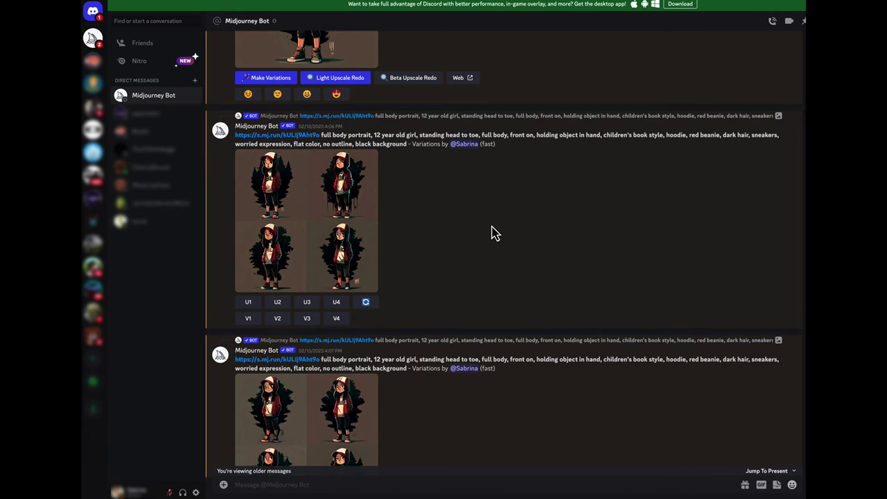
{"action": "scroll", "coordinate": [495, 233], "scroll_direction": "down", "scroll_amount": 5}
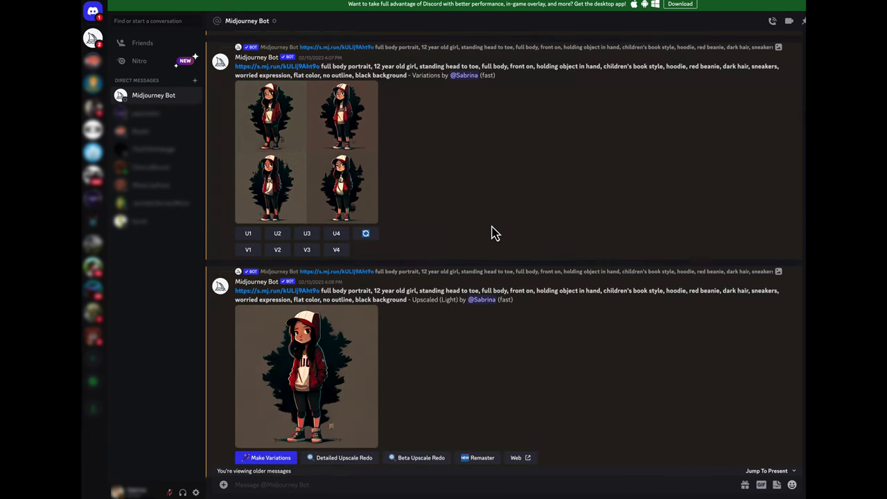
{"action": "scroll", "coordinate": [495, 233], "scroll_direction": "down", "scroll_amount": 2}
{"action": "scroll", "coordinate": [495, 233], "scroll_direction": "down", "scroll_amount": 15}
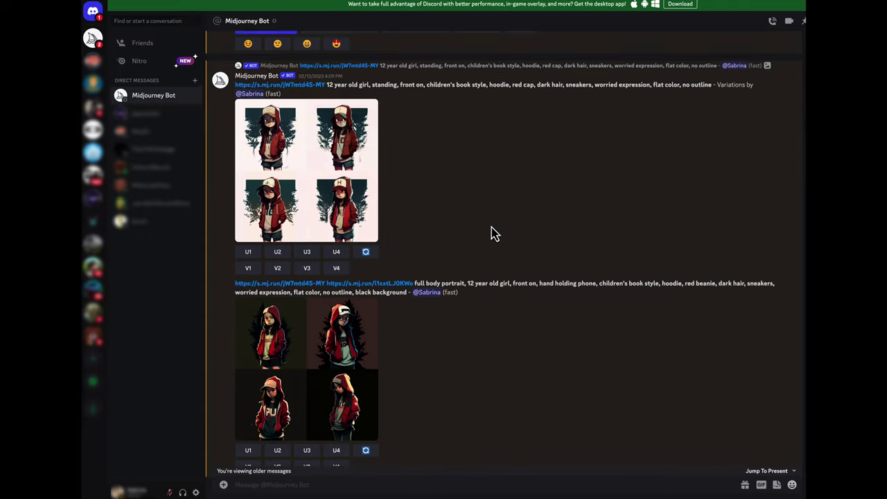
{"action": "scroll", "coordinate": [495, 233], "scroll_direction": "down", "scroll_amount": 5}
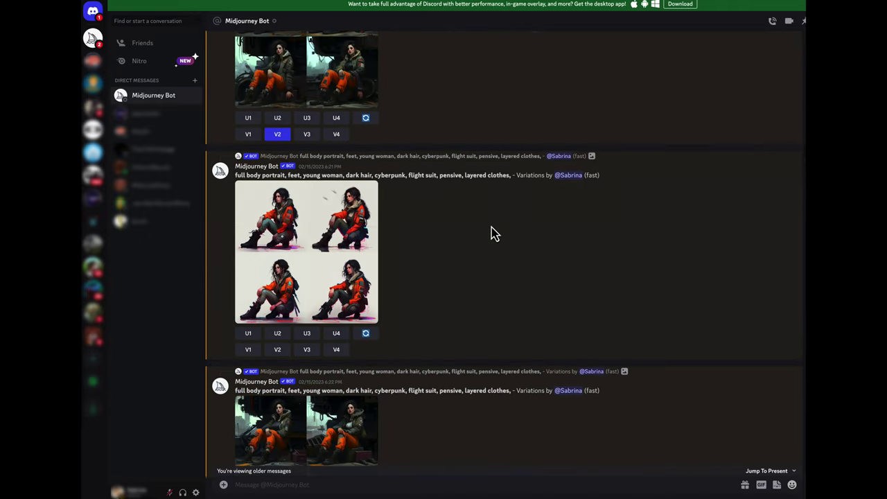
{"action": "scroll", "coordinate": [495, 234], "scroll_direction": "up", "scroll_amount": 5}
{"action": "scroll", "coordinate": [339, 149], "scroll_direction": "down", "scroll_amount": 10}
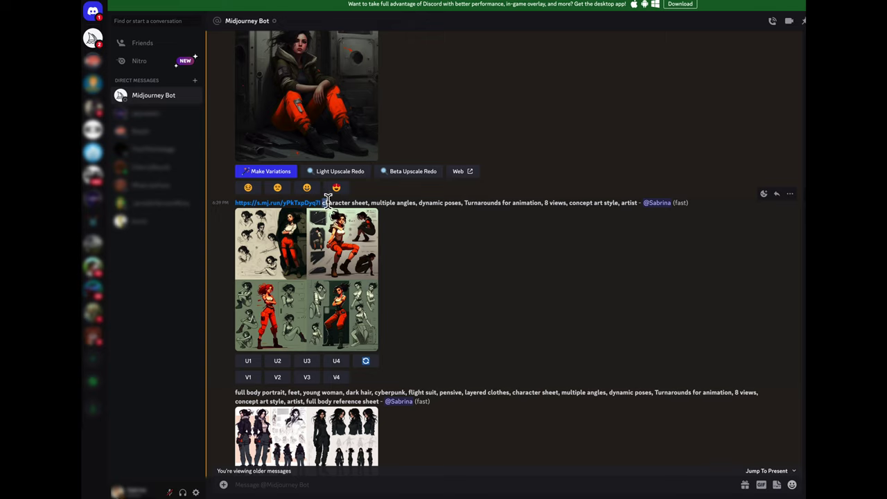
- Highlight 'character sheet, multiple angles', then view the character-sheet grids, including the black-haired one
{"action": "left_click_drag", "start_coordinate": [325, 202], "coordinate": [419, 201]}
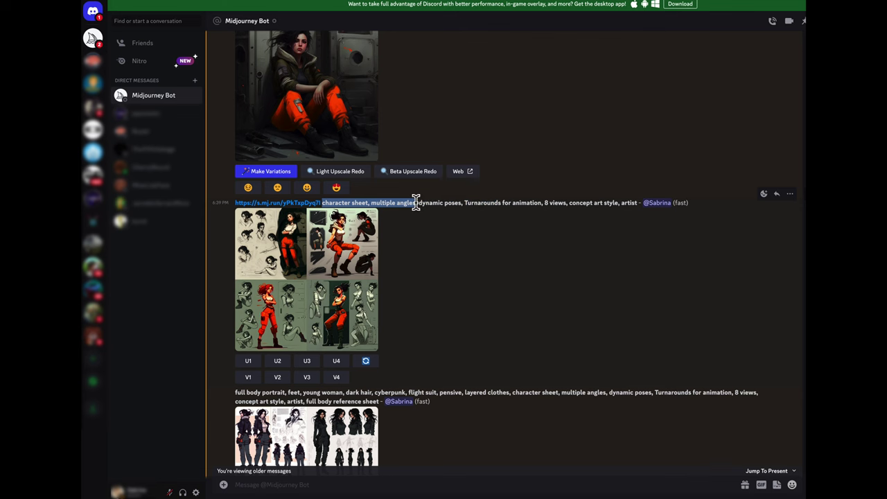
{"action": "left_click", "coordinate": [455, 258]}
{"action": "left_click", "coordinate": [268, 269]}
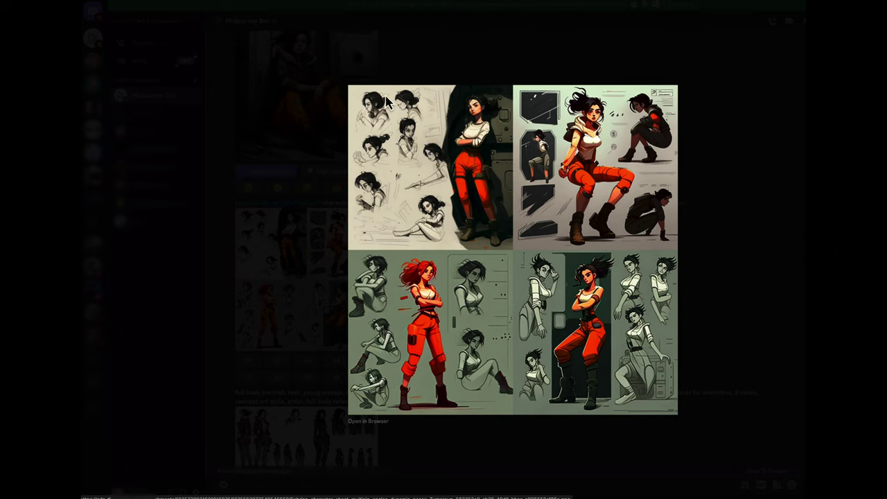
{"action": "left_click", "coordinate": [707, 101]}
{"action": "scroll", "coordinate": [624, 208], "scroll_direction": "down", "scroll_amount": 3}
{"action": "left_click", "coordinate": [305, 331]}
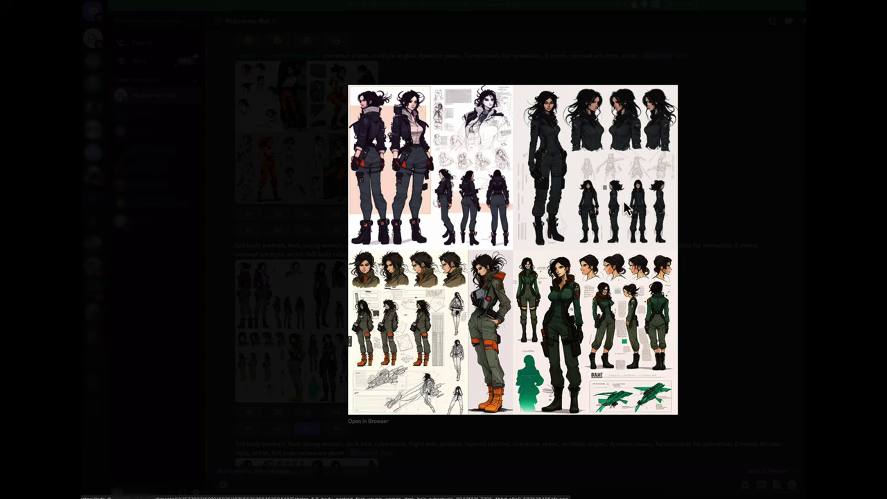
{"action": "left_click", "coordinate": [695, 231]}
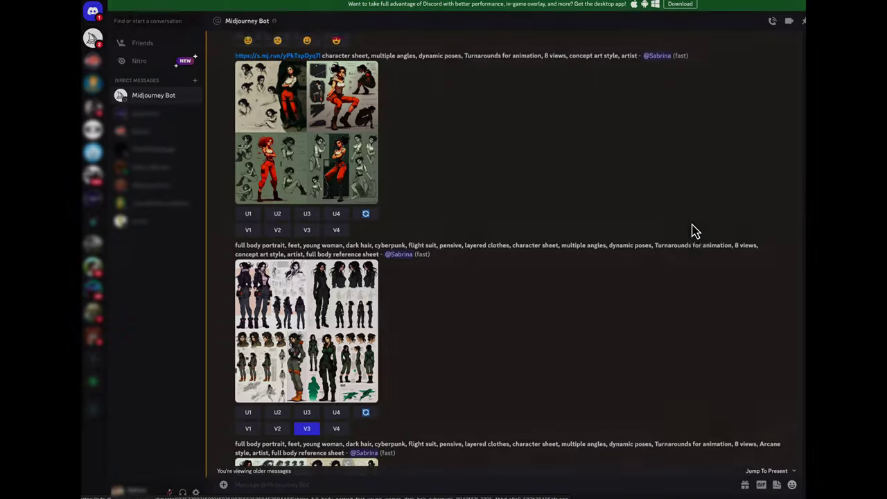
- Reopen the earlier character-sheet grid, check its image options, then scroll to the soldier upscales
{"action": "scroll", "coordinate": [695, 231], "scroll_direction": "down", "scroll_amount": 10}
{"action": "scroll", "coordinate": [695, 232], "scroll_direction": "up", "scroll_amount": 5}
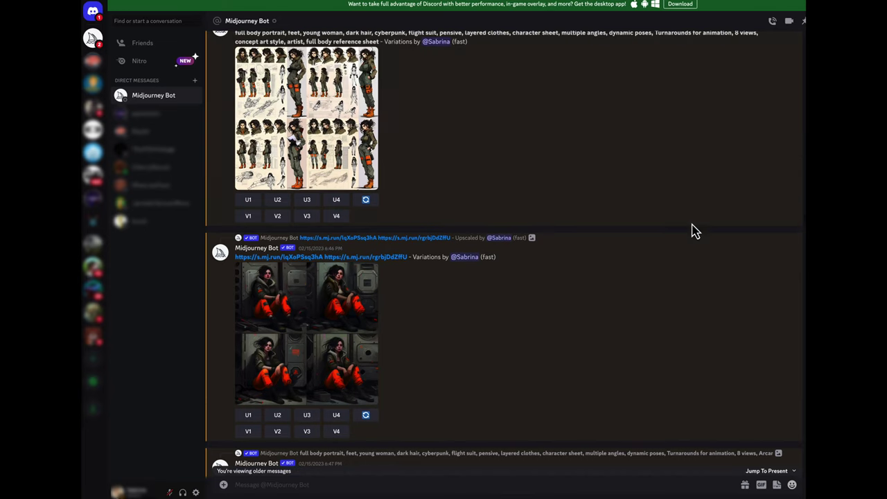
{"action": "left_click", "coordinate": [368, 170]}
{"action": "right_click", "coordinate": [531, 208]}
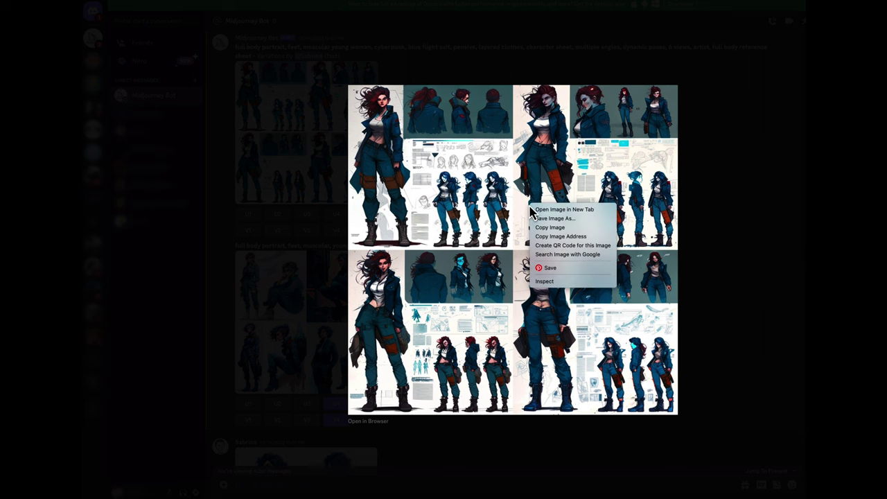
{"action": "left_click", "coordinate": [682, 156]}
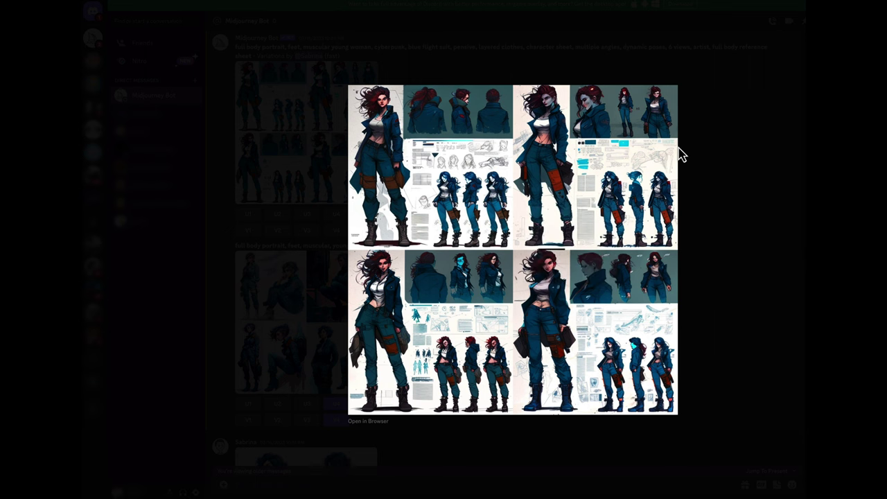
{"action": "left_click", "coordinate": [709, 158]}
{"action": "scroll", "coordinate": [709, 159], "scroll_direction": "down", "scroll_amount": 10}
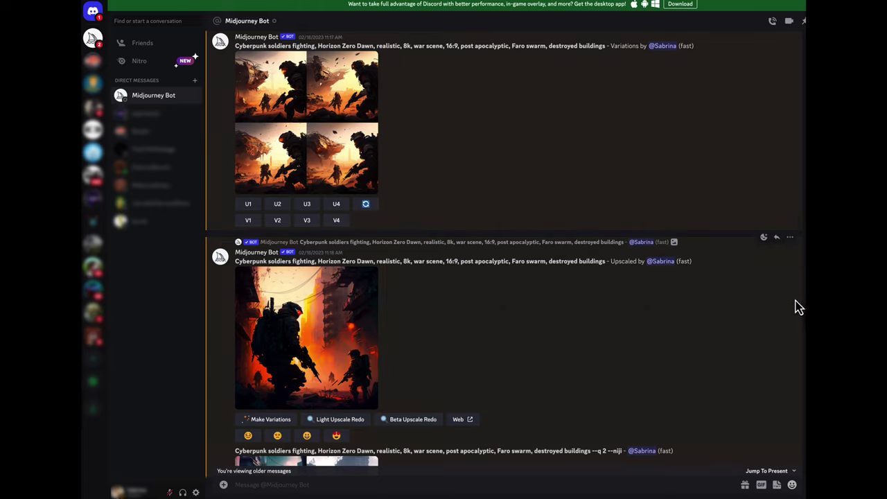
- Select 'Cyberpunk soldiers fighting' in the prompt and inspect the helmets grid full size
{"action": "scroll", "coordinate": [752, 284], "scroll_direction": "down", "scroll_amount": 5}
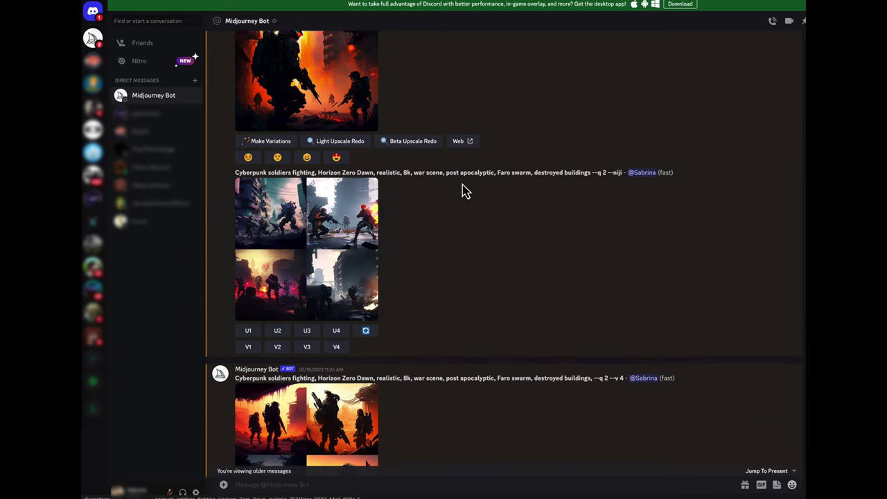
{"action": "scroll", "coordinate": [465, 190], "scroll_direction": "down", "scroll_amount": 3}
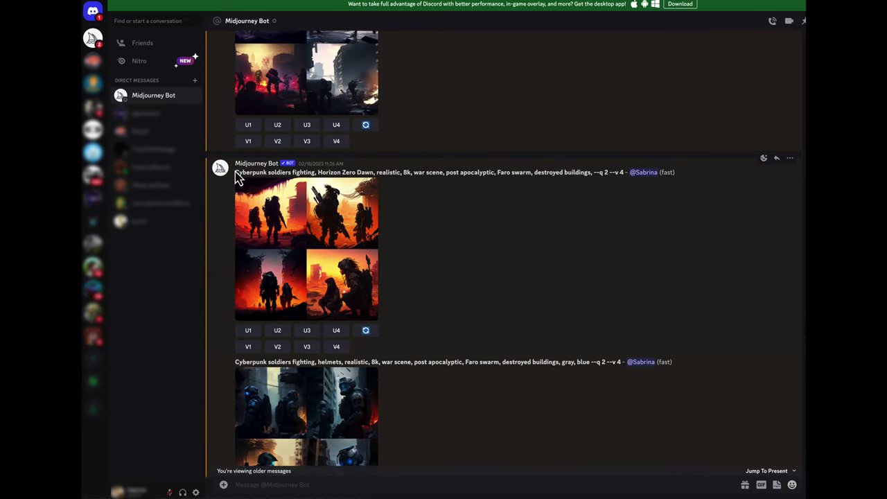
{"action": "left_click_drag", "start_coordinate": [236, 173], "coordinate": [307, 171]}
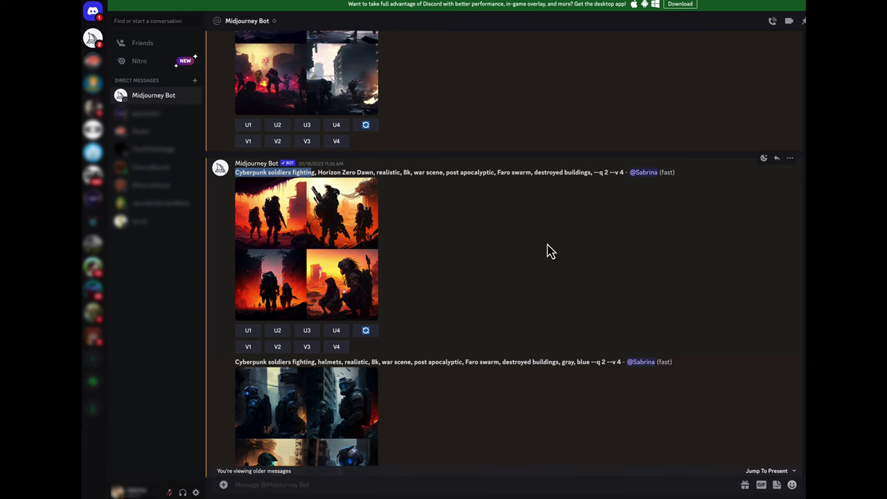
{"action": "scroll", "coordinate": [548, 251], "scroll_direction": "down", "scroll_amount": 3}
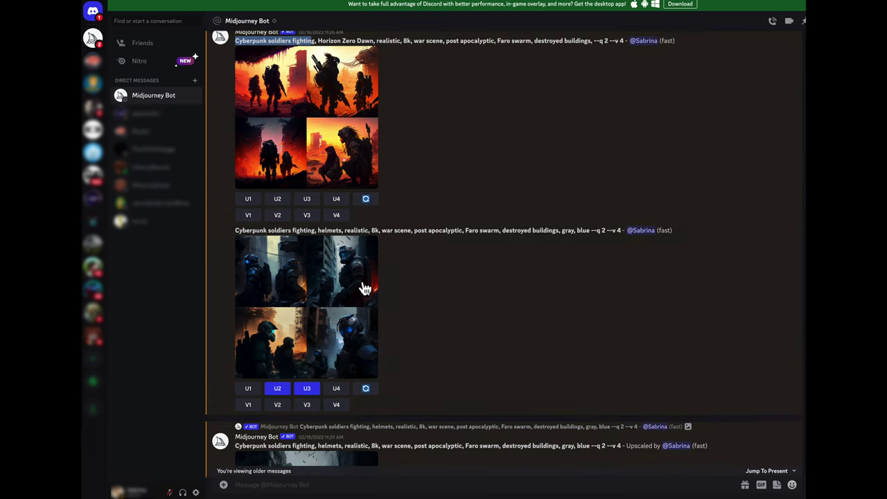
{"action": "left_click", "coordinate": [311, 285]}
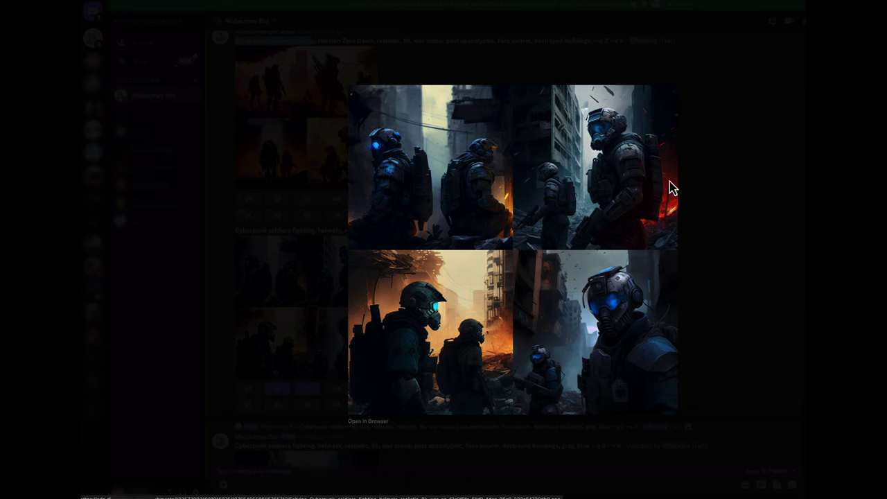
{"action": "left_click", "coordinate": [741, 130]}
- Inspect the upscaled helmeted soldier and request variations of it
{"action": "scroll", "coordinate": [569, 307], "scroll_direction": "down", "scroll_amount": 2}
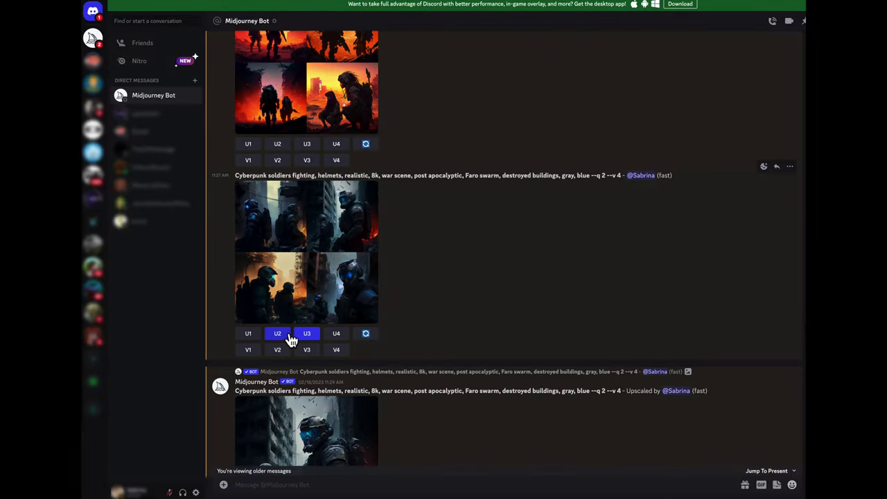
{"action": "scroll", "coordinate": [421, 376], "scroll_direction": "down", "scroll_amount": 3}
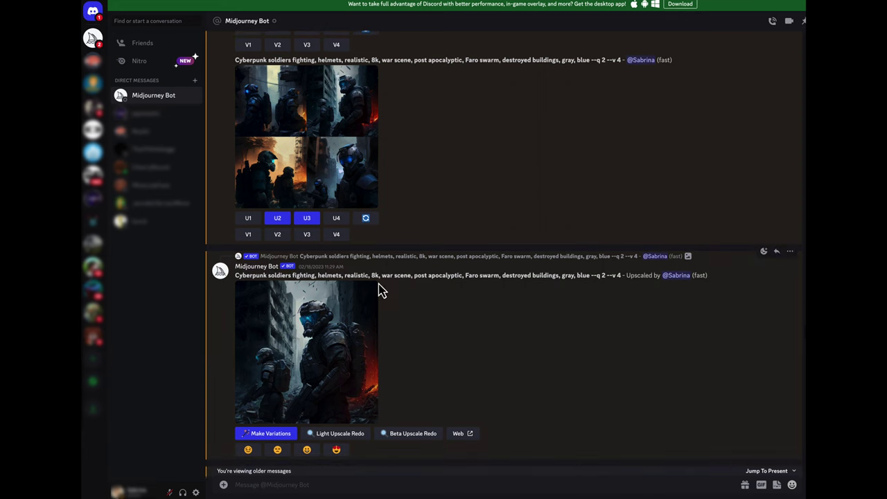
{"action": "left_click", "coordinate": [362, 346]}
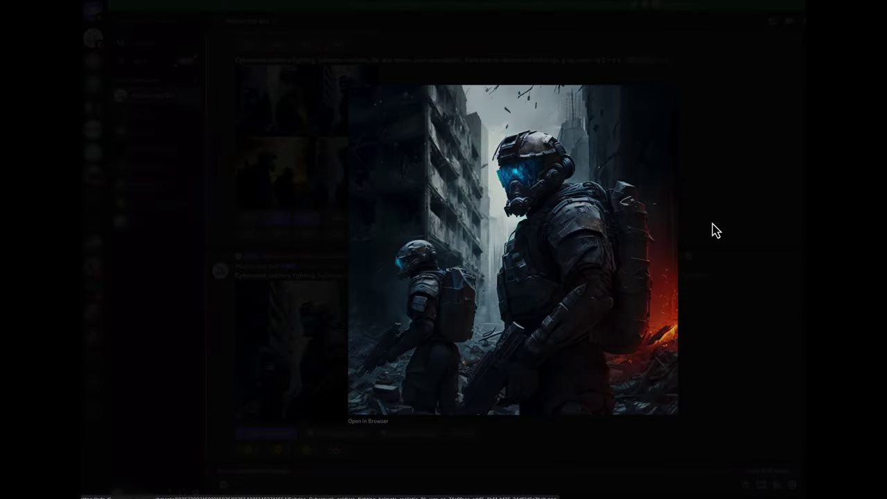
{"action": "left_click", "coordinate": [716, 230]}
{"action": "scroll", "coordinate": [571, 298], "scroll_direction": "down", "scroll_amount": 4}
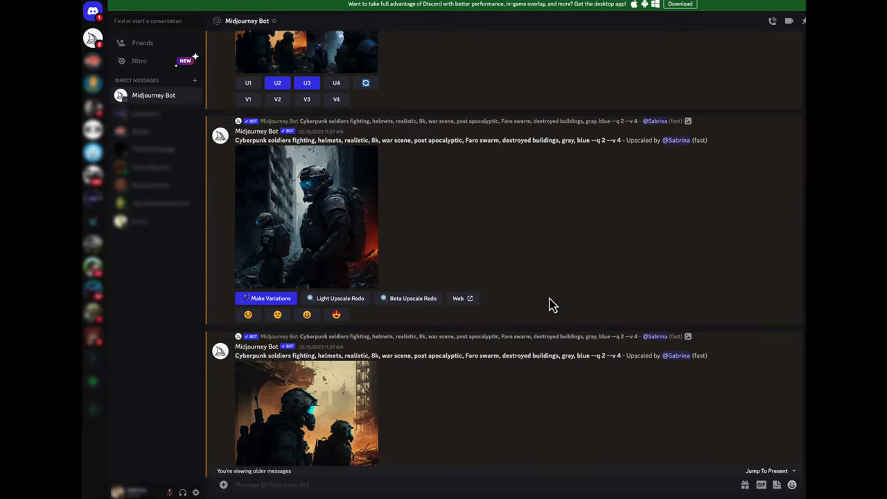
{"action": "left_click", "coordinate": [256, 299]}
- Compare the helmets variations grid and its upscale, then scroll to the destroyed-city grid
{"action": "scroll", "coordinate": [389, 340], "scroll_direction": "down", "scroll_amount": 8}
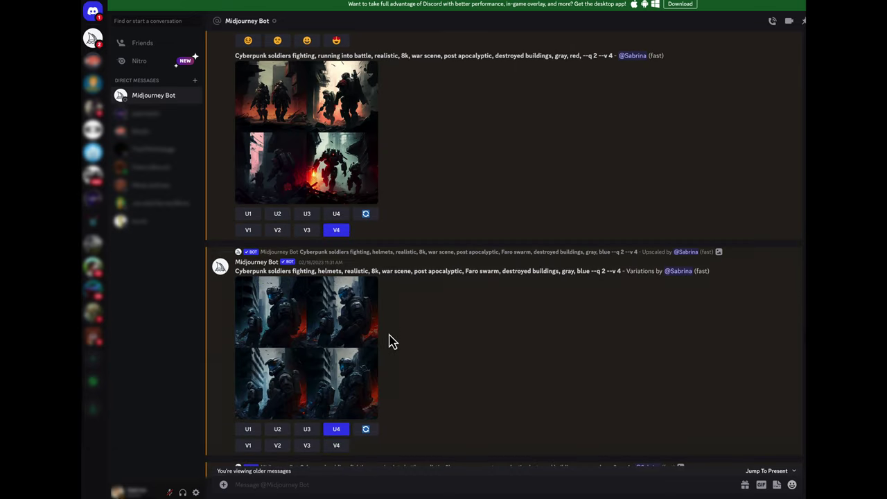
{"action": "scroll", "coordinate": [392, 341], "scroll_direction": "down", "scroll_amount": 2}
{"action": "left_click", "coordinate": [337, 307]}
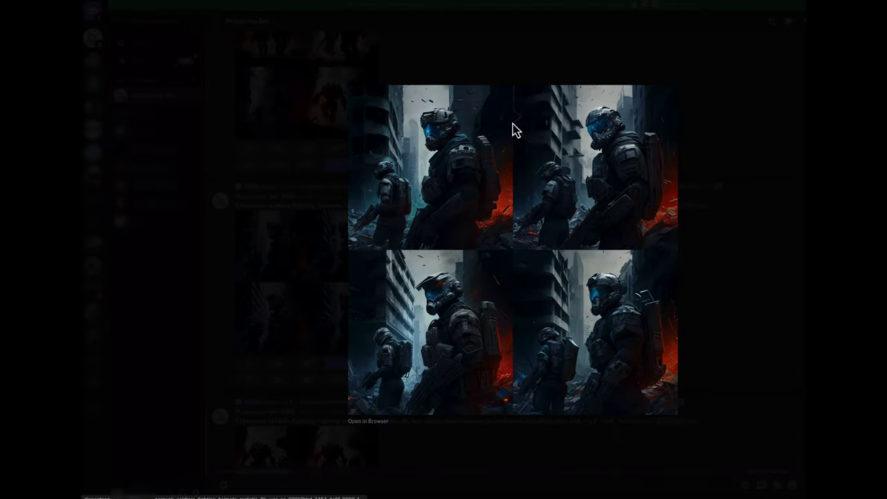
{"action": "left_click", "coordinate": [720, 268]}
{"action": "scroll", "coordinate": [604, 317], "scroll_direction": "down", "scroll_amount": 5}
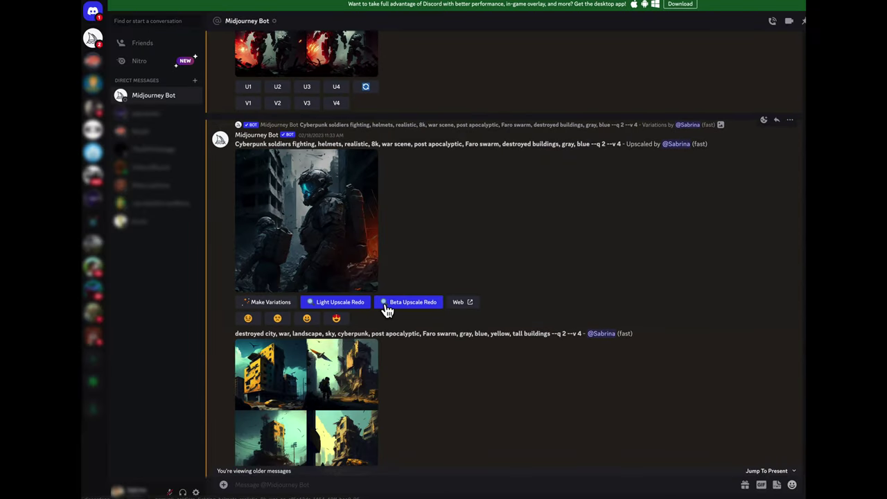
{"action": "left_click", "coordinate": [318, 243]}
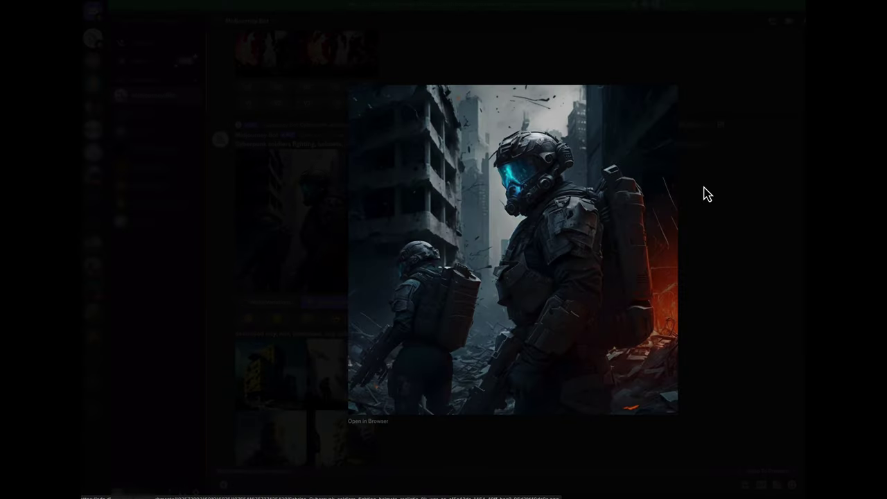
{"action": "left_click", "coordinate": [704, 194]}
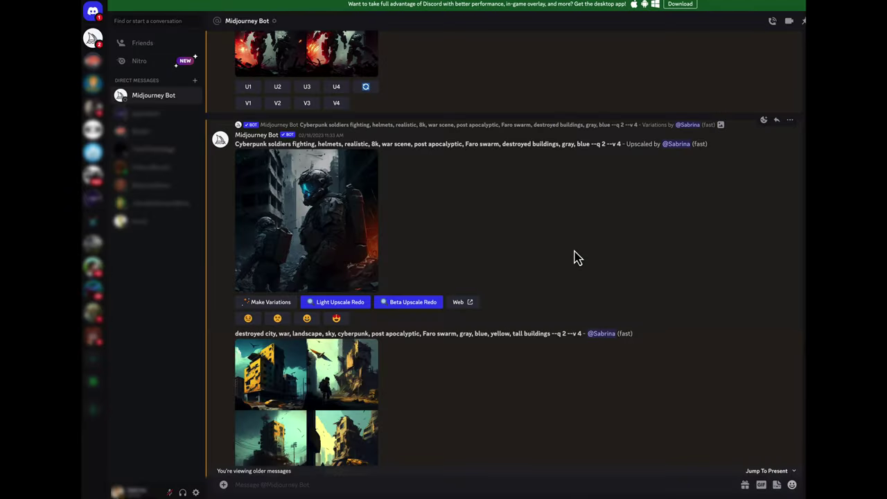
{"action": "scroll", "coordinate": [579, 257], "scroll_direction": "down", "scroll_amount": 3}
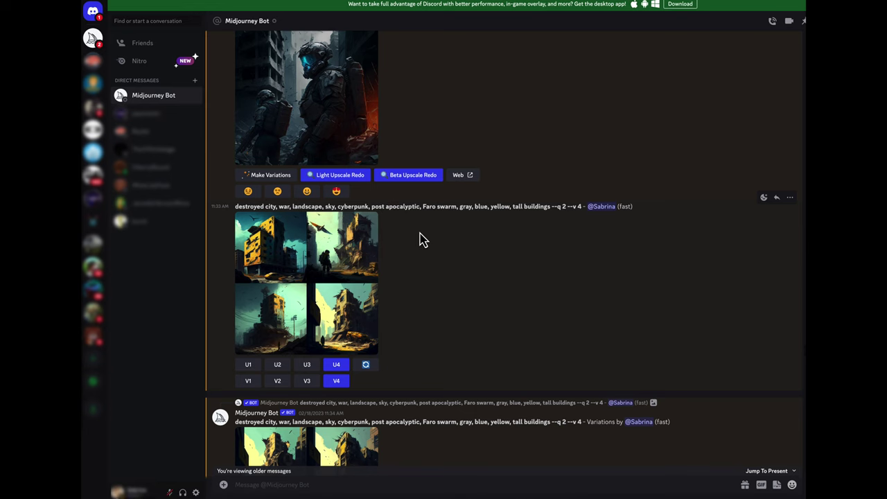
- Scroll the Midjourney Bot chat past the Beta upscales and Remaster to the upscaled 'pile of debris, destroyed city' image
{"action": "scroll", "coordinate": [431, 267], "scroll_direction": "down", "scroll_amount": 2}
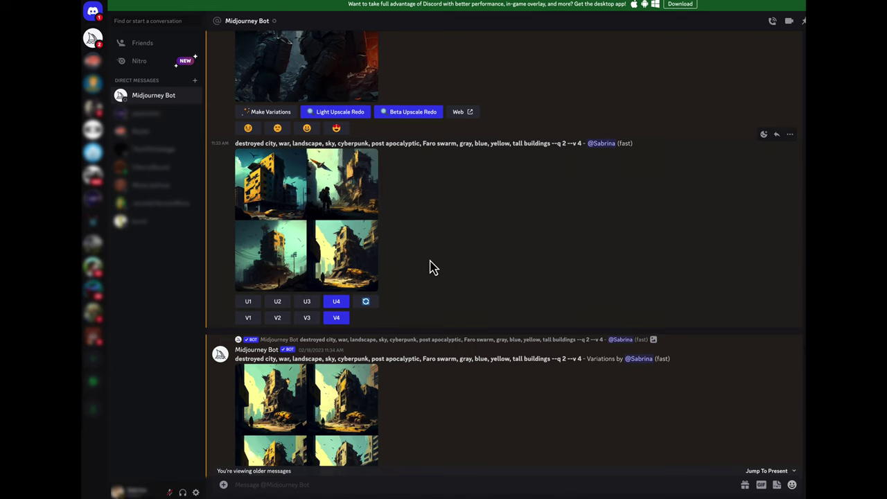
{"action": "scroll", "coordinate": [430, 267], "scroll_direction": "down", "scroll_amount": 5}
{"action": "scroll", "coordinate": [431, 267], "scroll_direction": "down", "scroll_amount": 5}
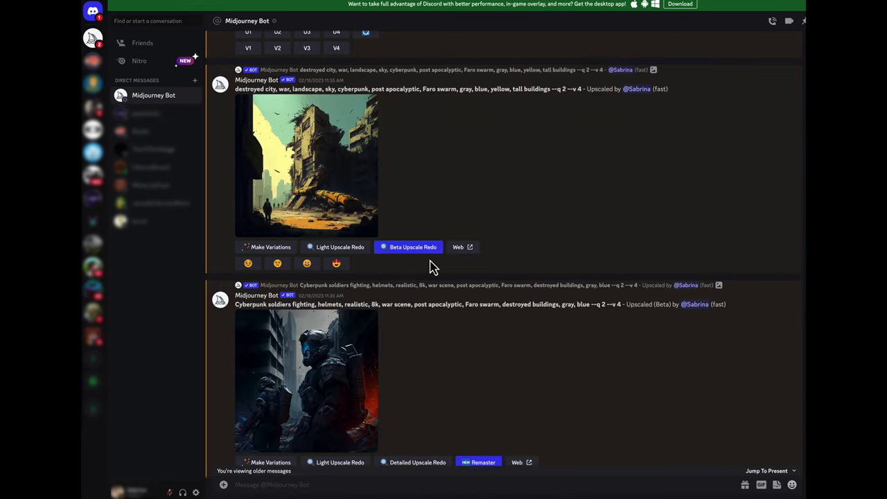
{"action": "scroll", "coordinate": [431, 267], "scroll_direction": "down", "scroll_amount": 3}
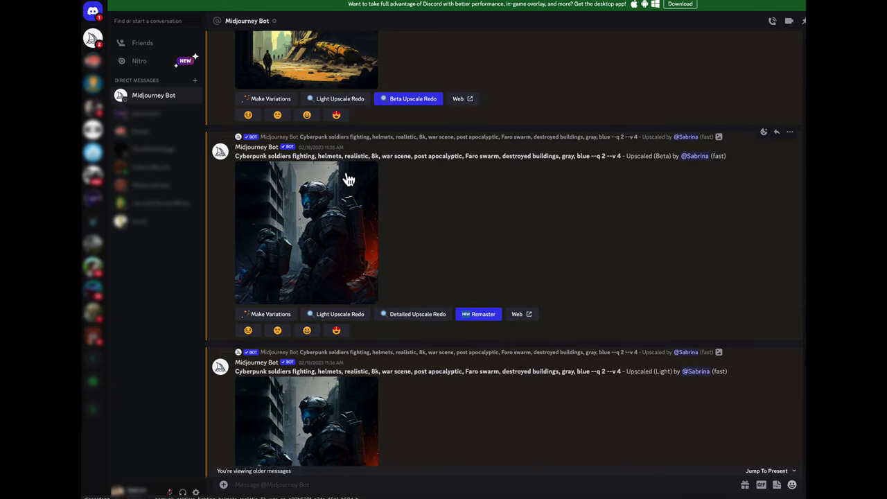
{"action": "scroll", "coordinate": [480, 296], "scroll_direction": "down", "scroll_amount": 3}
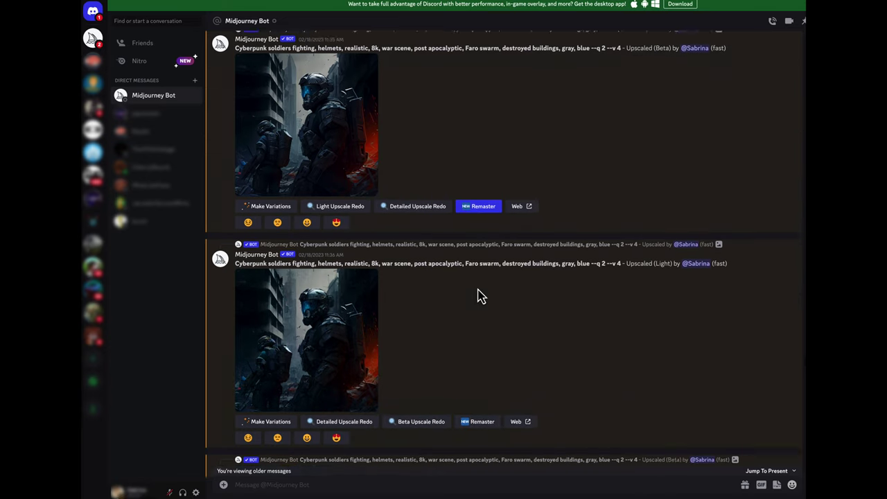
{"action": "scroll", "coordinate": [307, 179], "scroll_direction": "up", "scroll_amount": 1}
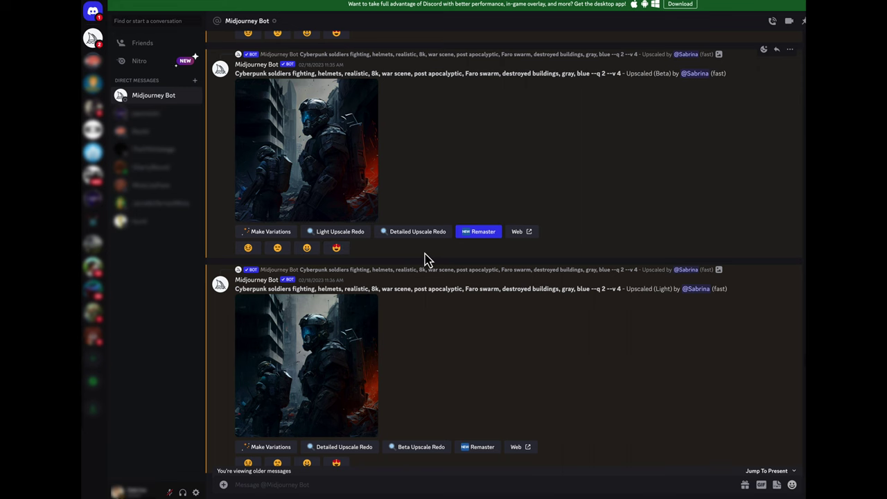
{"action": "scroll", "coordinate": [426, 259], "scroll_direction": "down", "scroll_amount": 4}
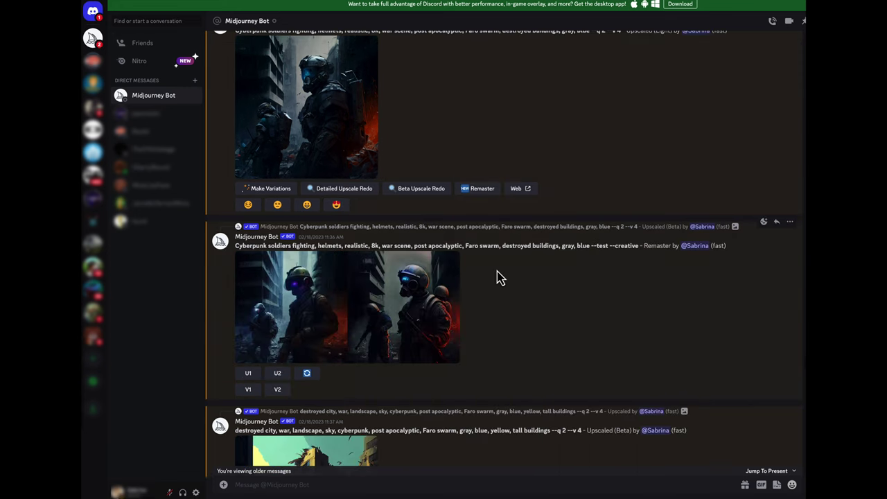
{"action": "scroll", "coordinate": [500, 278], "scroll_direction": "down", "scroll_amount": 6}
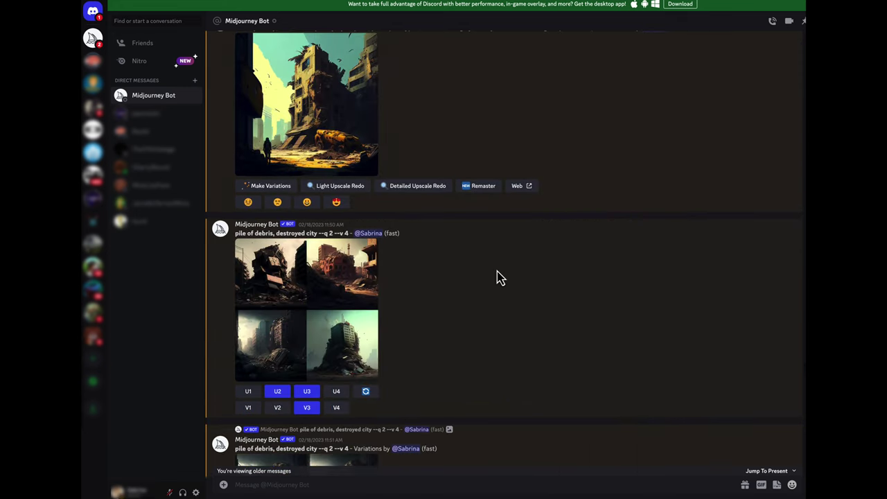
{"action": "scroll", "coordinate": [501, 278], "scroll_direction": "down", "scroll_amount": 1}
{"action": "scroll", "coordinate": [501, 278], "scroll_direction": "up", "scroll_amount": 3}
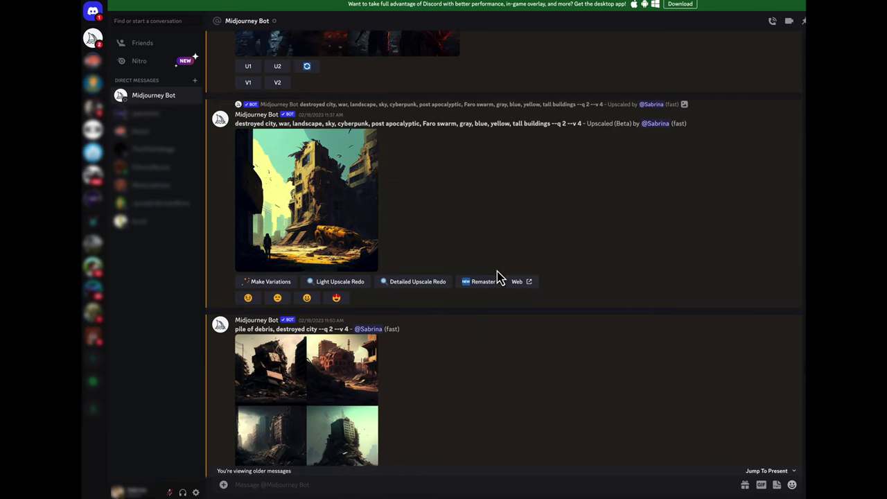
{"action": "scroll", "coordinate": [429, 260], "scroll_direction": "down", "scroll_amount": 3}
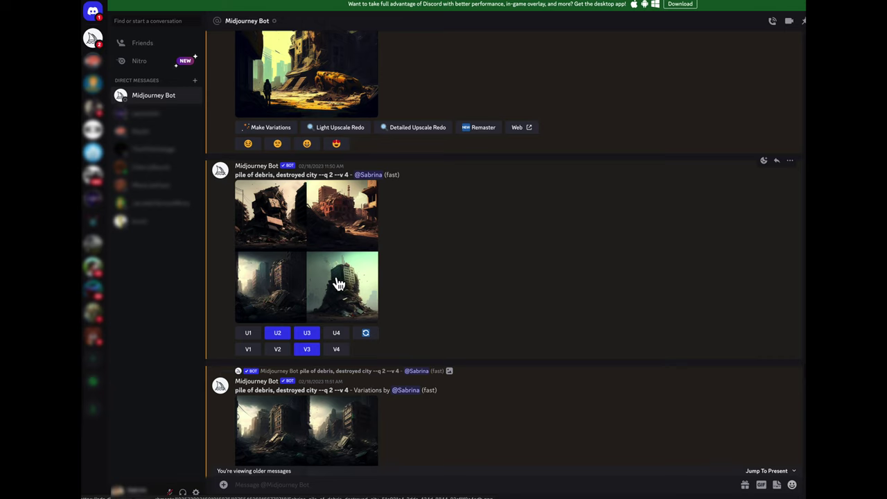
{"action": "scroll", "coordinate": [367, 281], "scroll_direction": "down", "scroll_amount": 3}
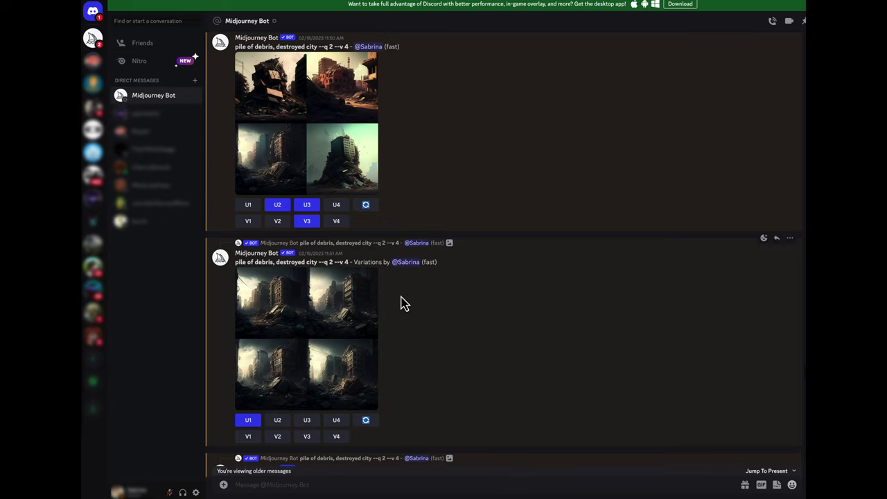
{"action": "scroll", "coordinate": [404, 303], "scroll_direction": "down", "scroll_amount": 10}
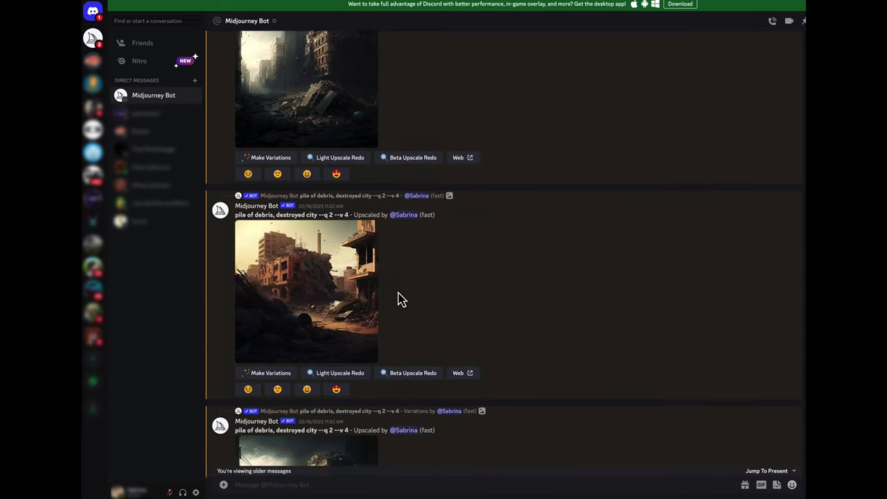